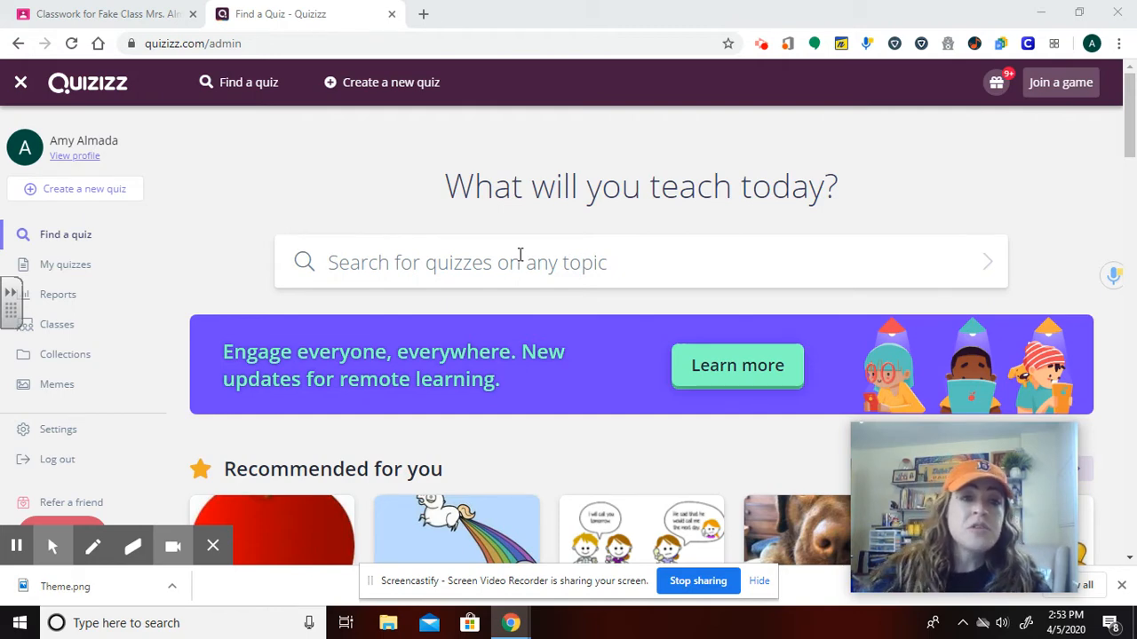
Search Quizizz for quizzes on "main idea".
click(521, 268)
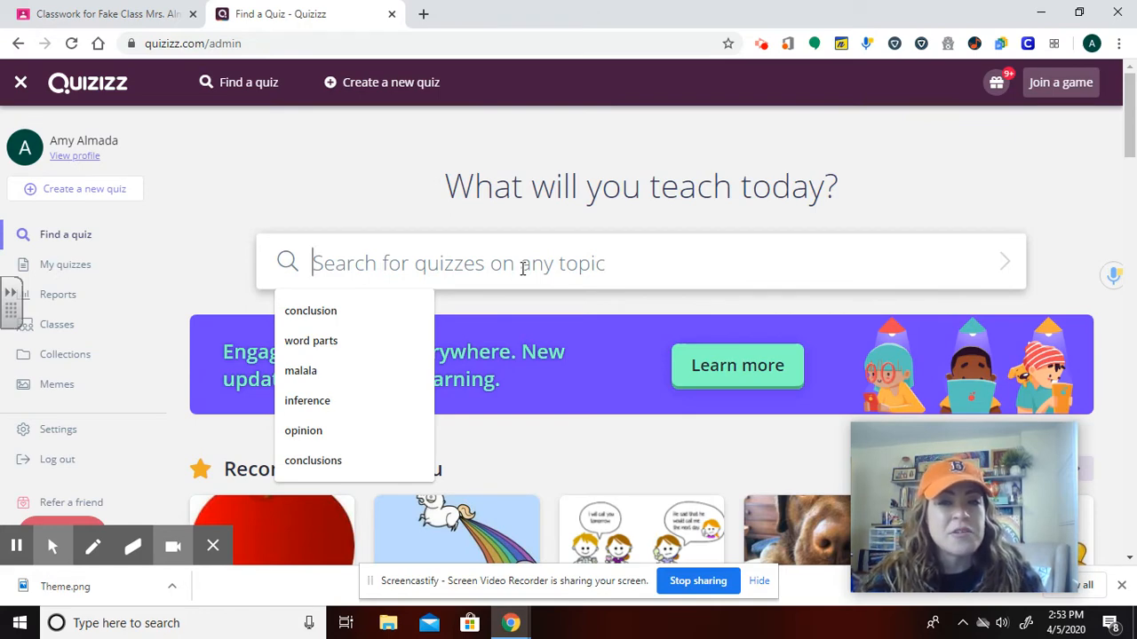
text(main idea)
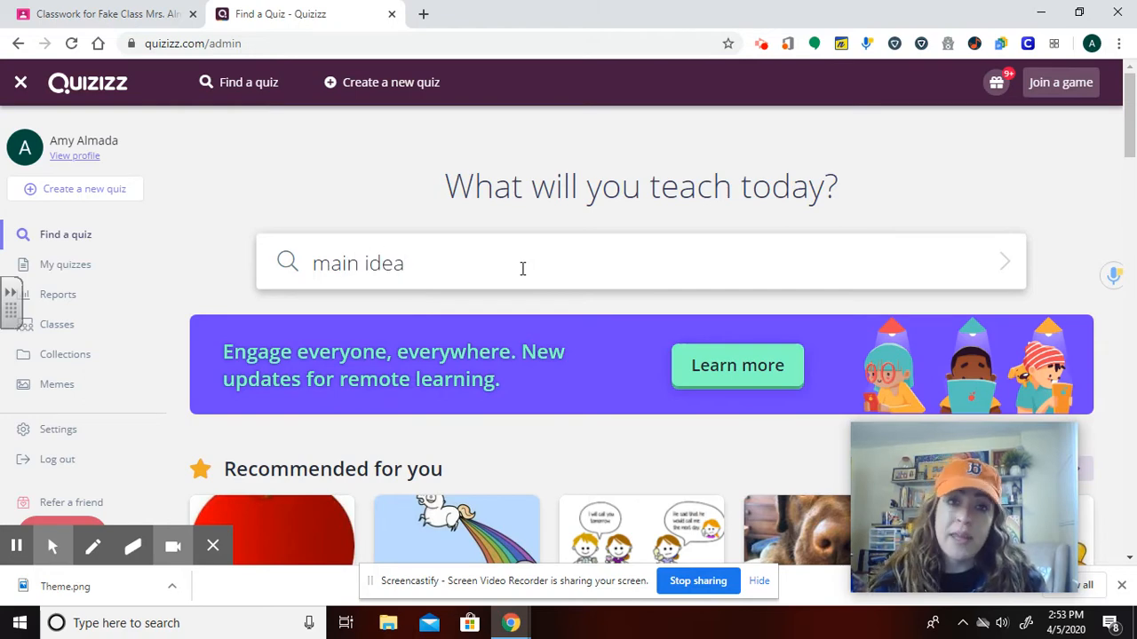
key(Return)
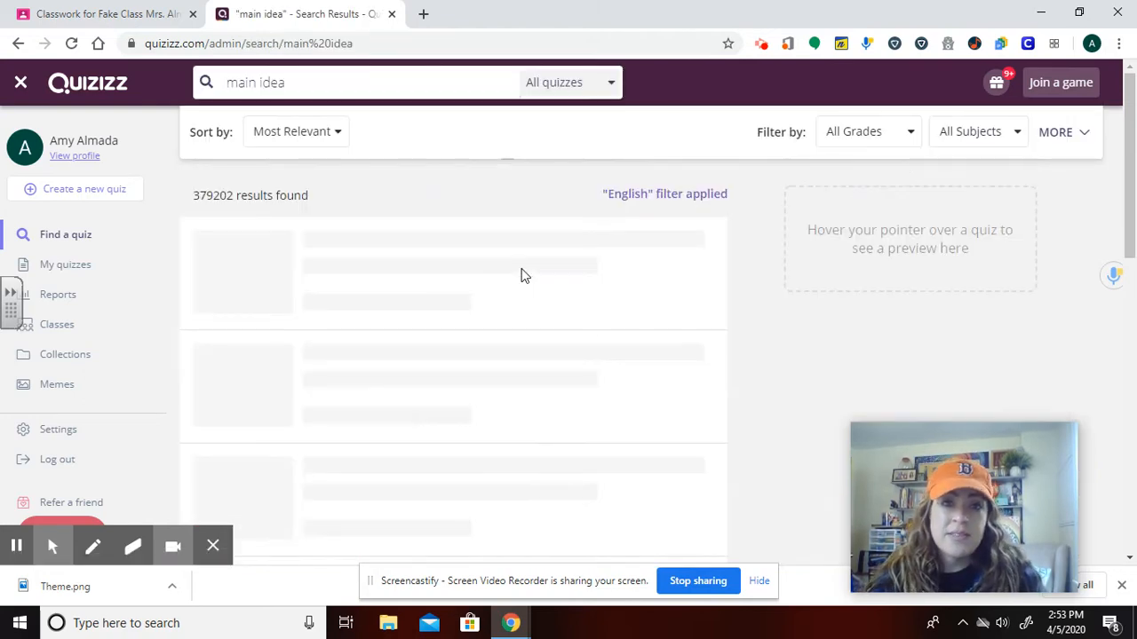
Preview the search results and open the 9th - 11th grade Main Idea quiz.
mouse_move(523, 277)
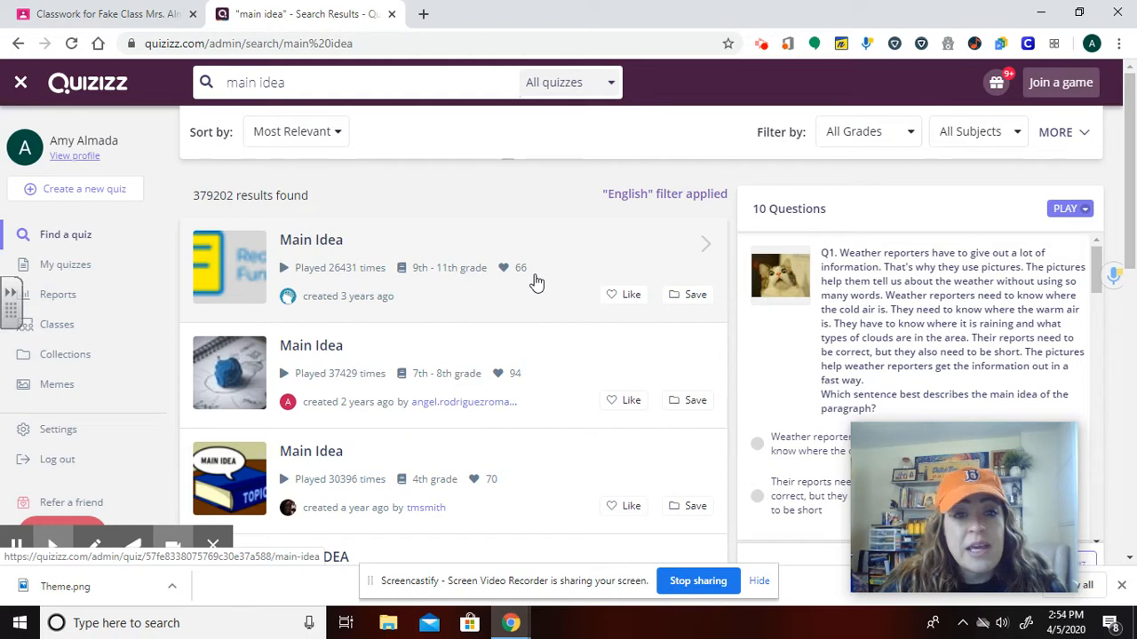
scroll(447, 425, down, 5)
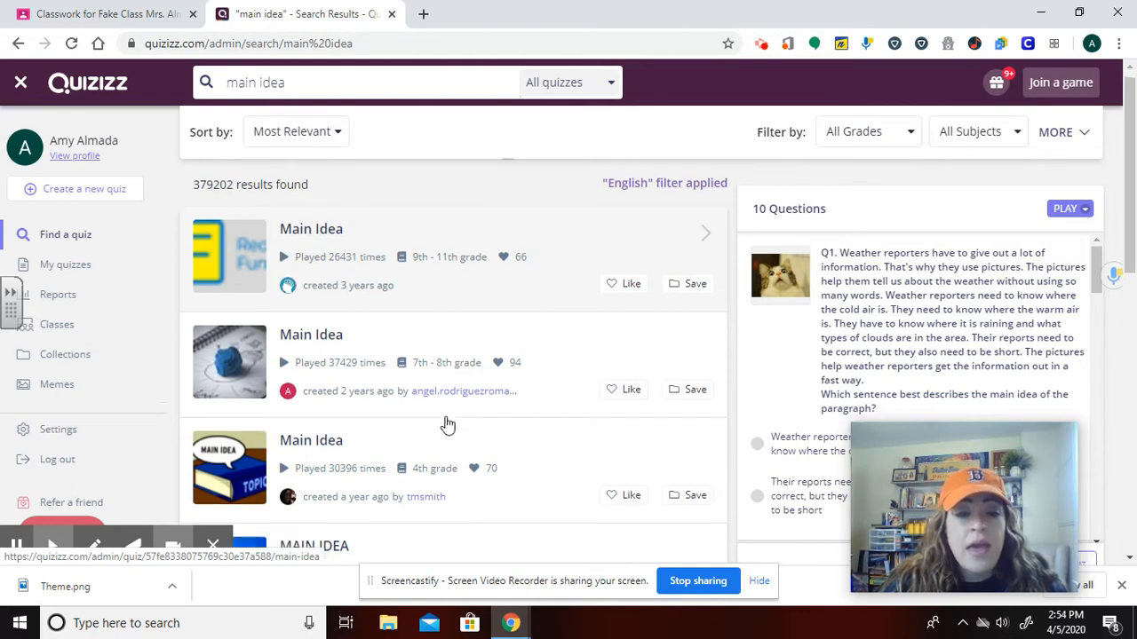
scroll(448, 427, up, 5)
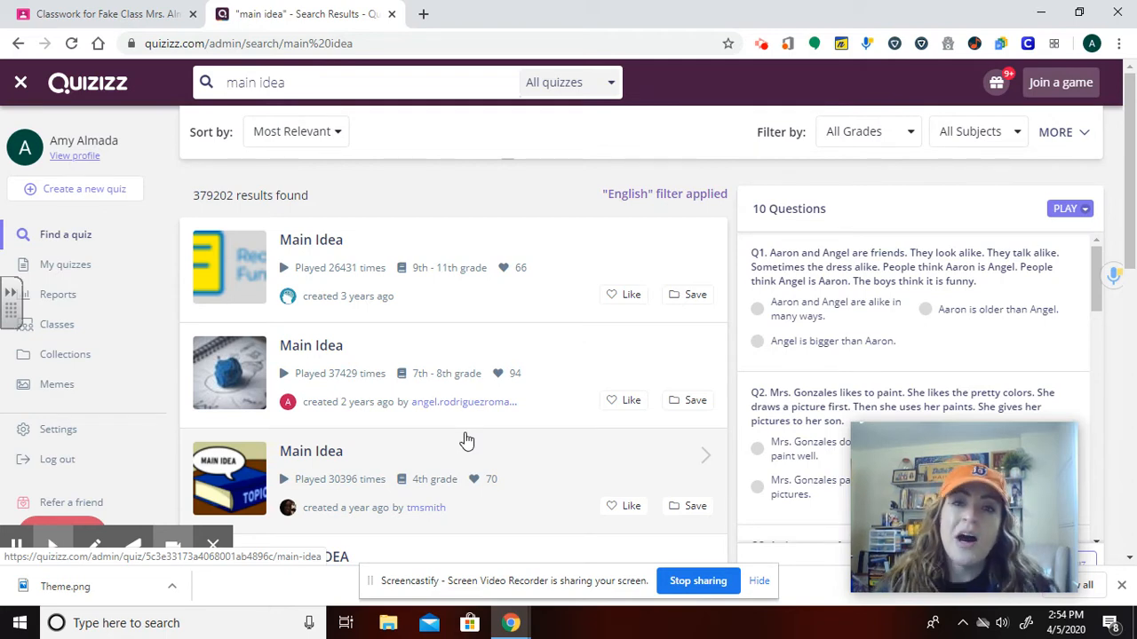
click(256, 274)
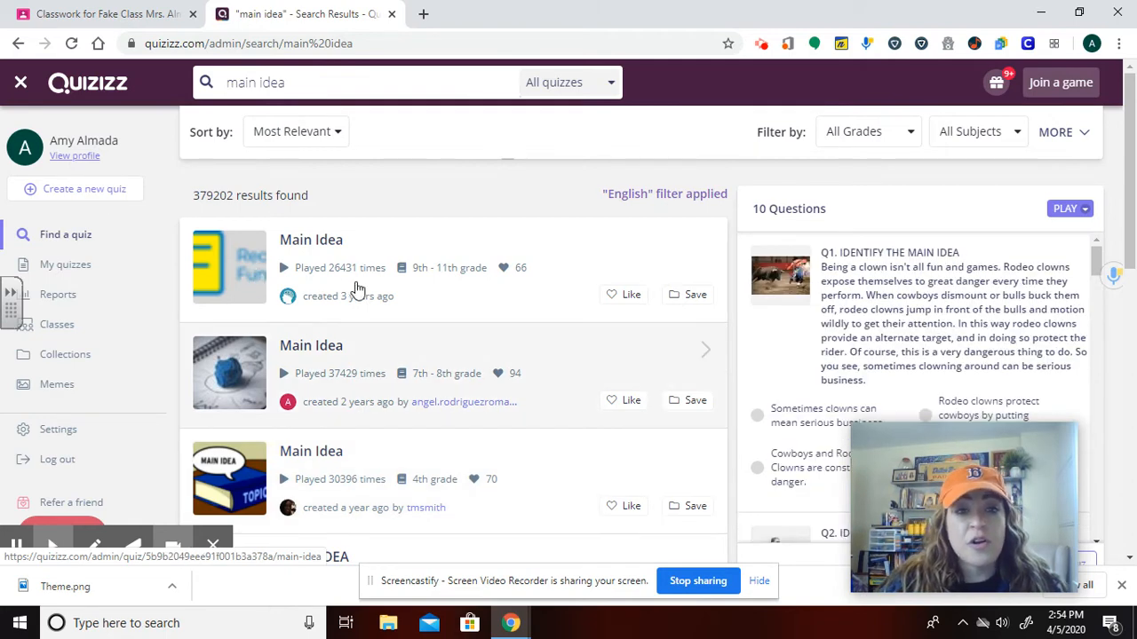
click(411, 294)
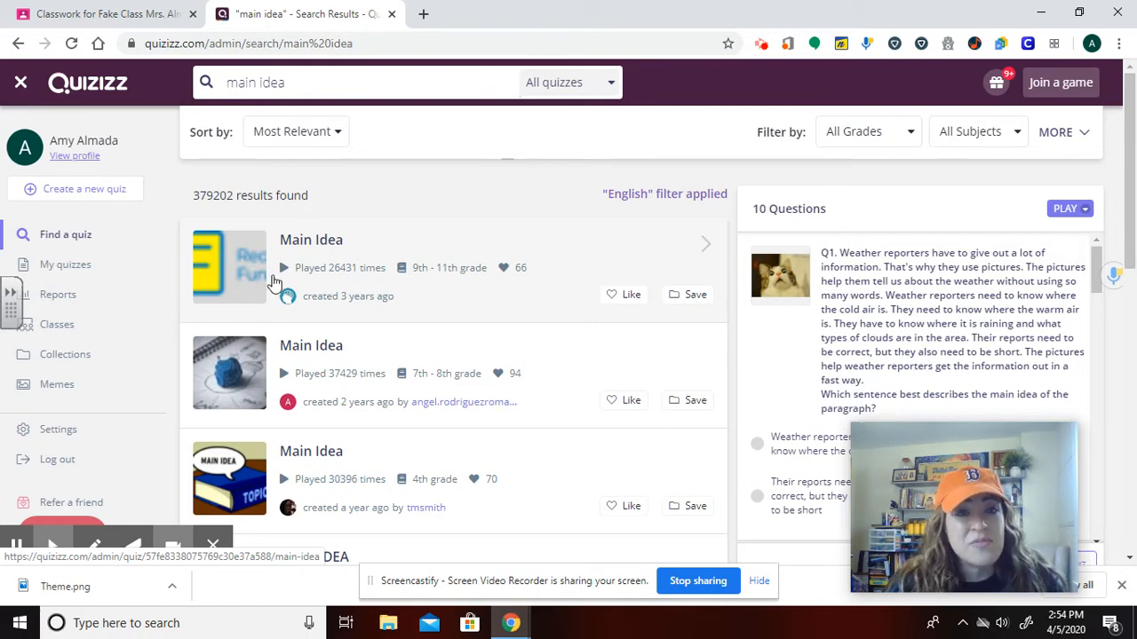
click(240, 256)
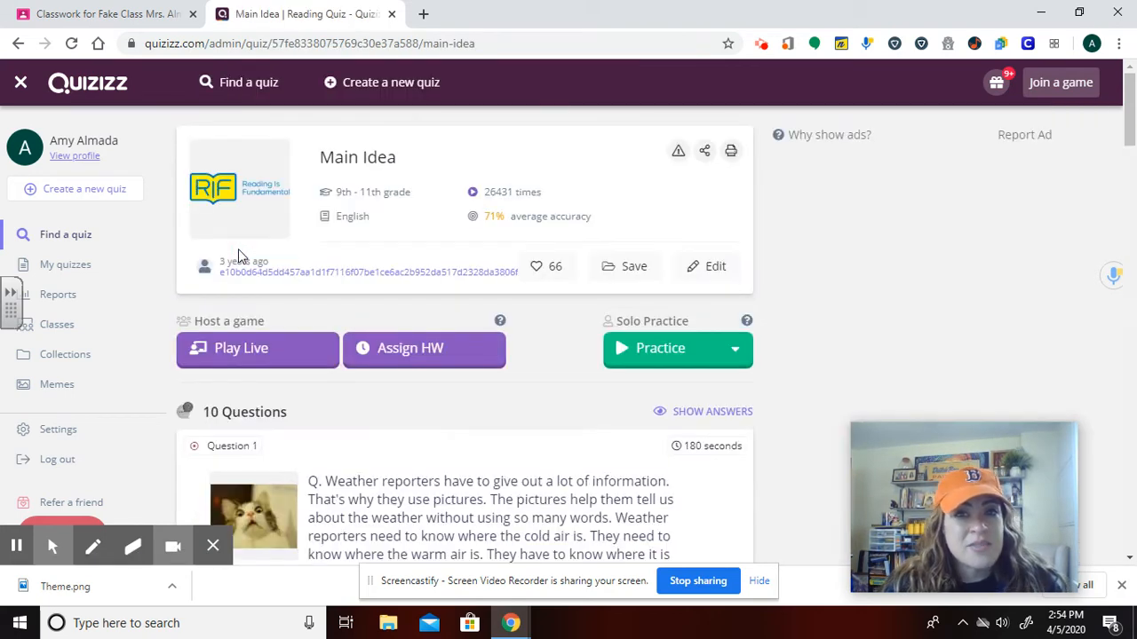
Review the quiz's questions and answer choices.
scroll(263, 382, down, 1)
scroll(265, 390, down, 1)
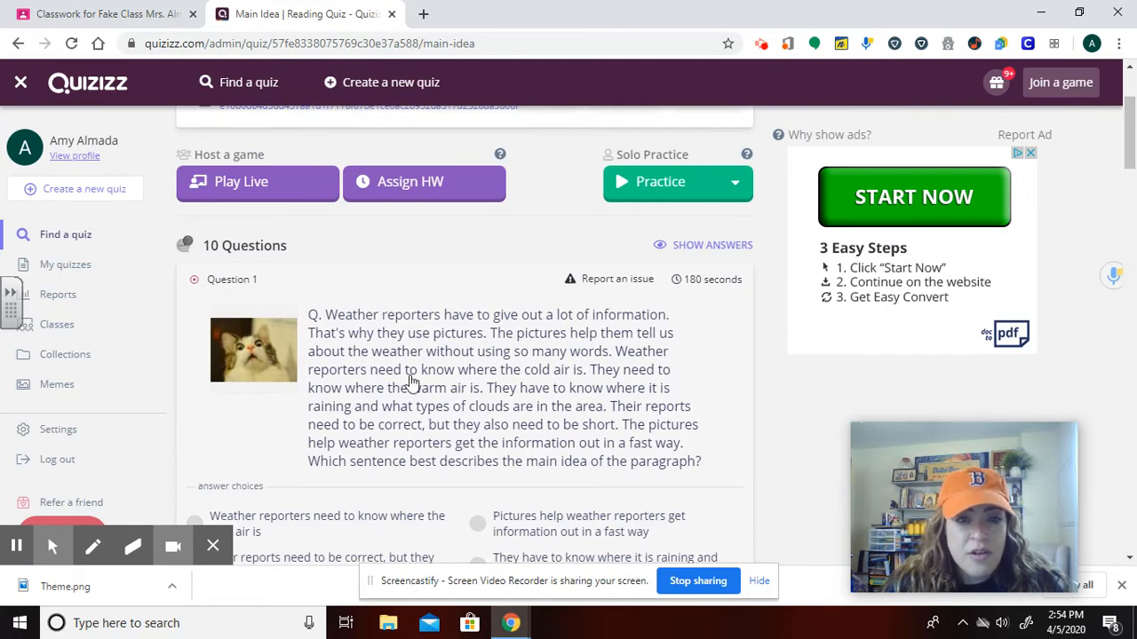
scroll(478, 376, down, 2)
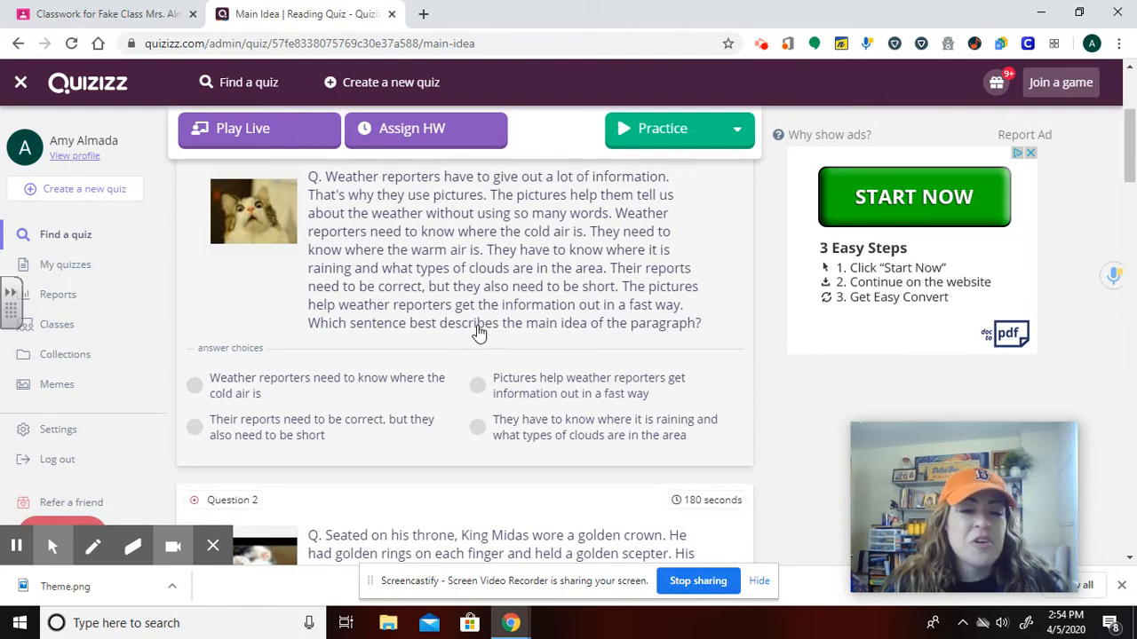
scroll(571, 424, down, 3)
scroll(571, 424, down, 1)
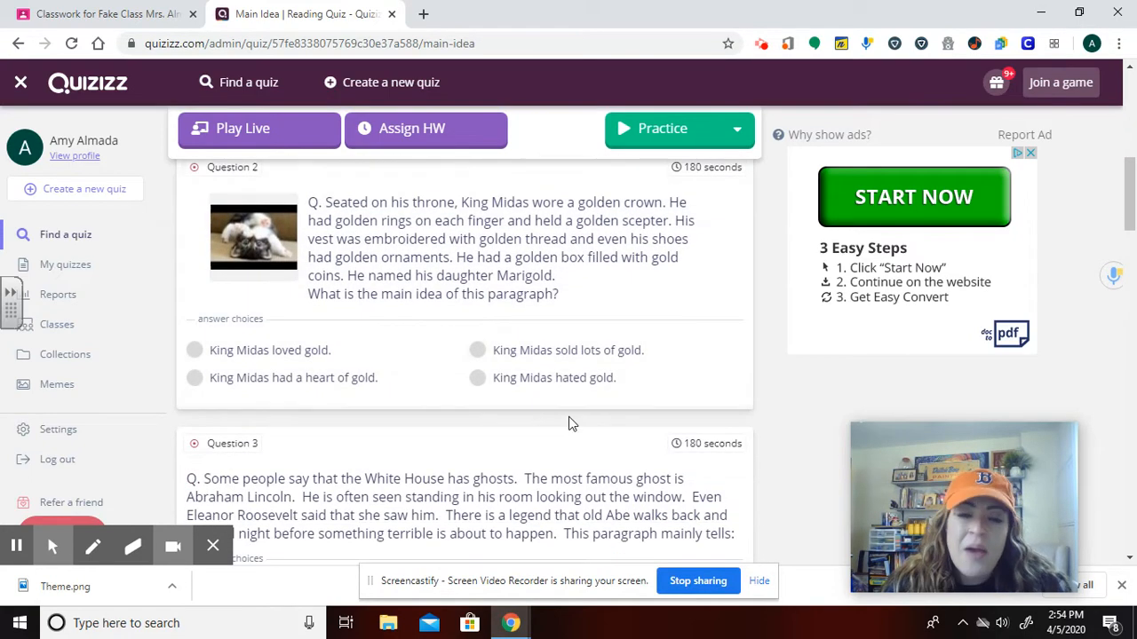
scroll(515, 399, up, 6)
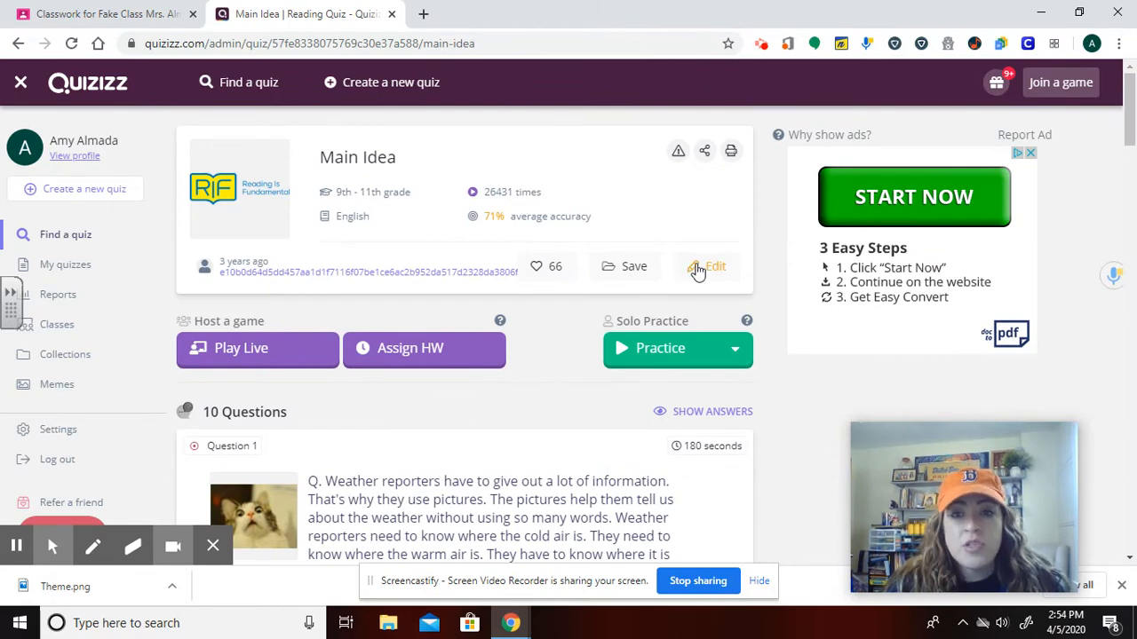
Open an editable copy of the Main Idea quiz.
click(699, 268)
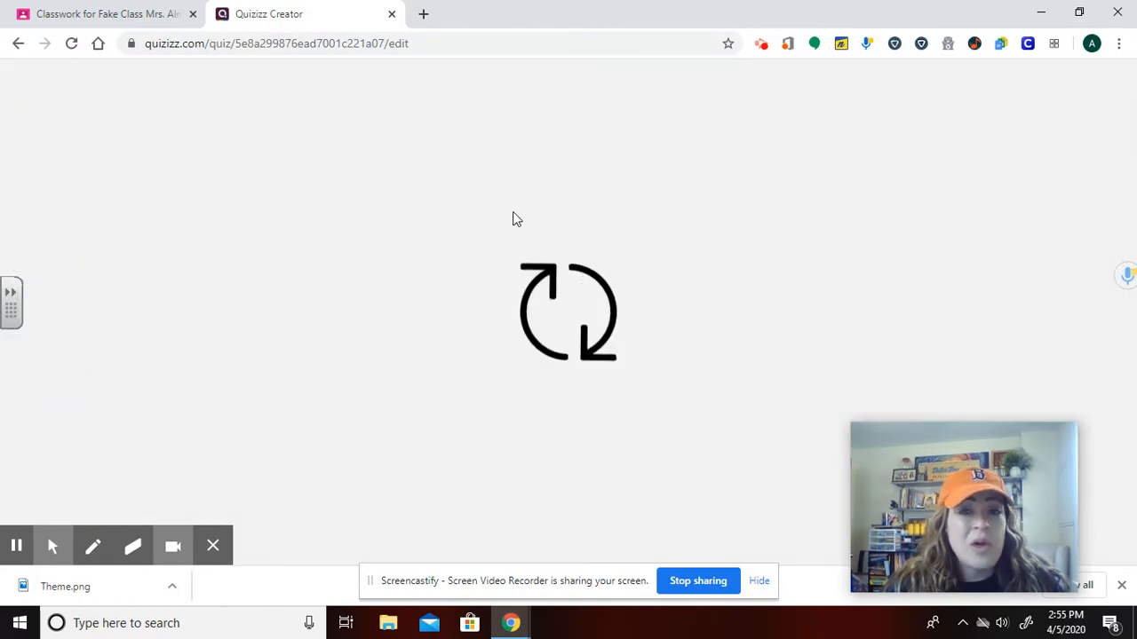
scroll(464, 459, down, 1)
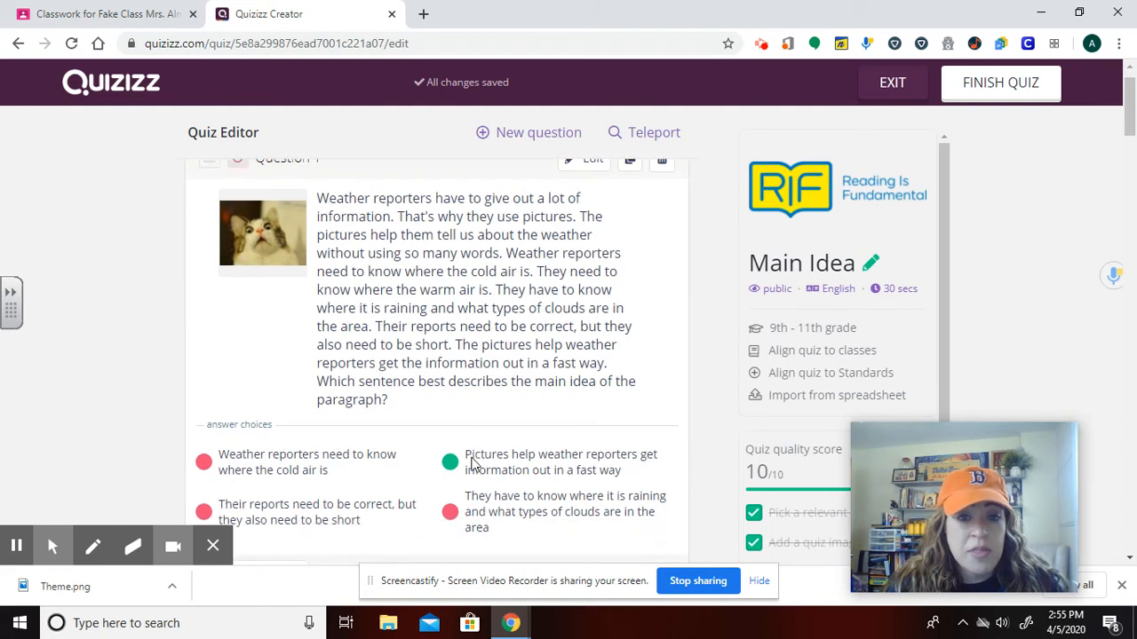
scroll(471, 465, up, 1)
Edit Question 1 and set its time limit to 15 Minutes.
click(592, 204)
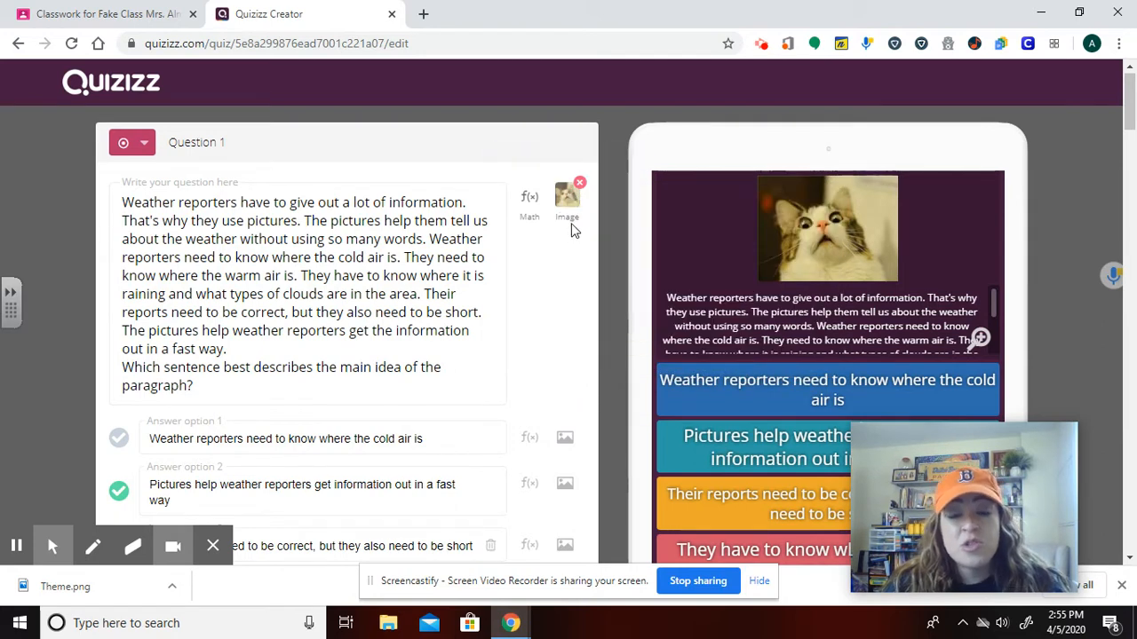
mouse_move(571, 223)
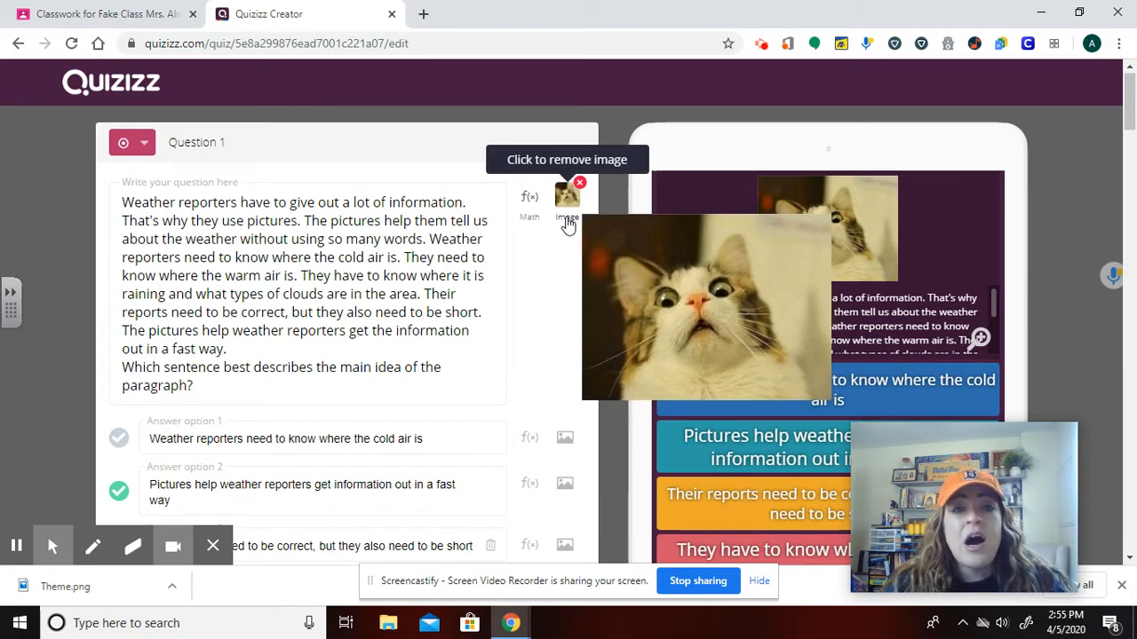
scroll(684, 371, down, 4)
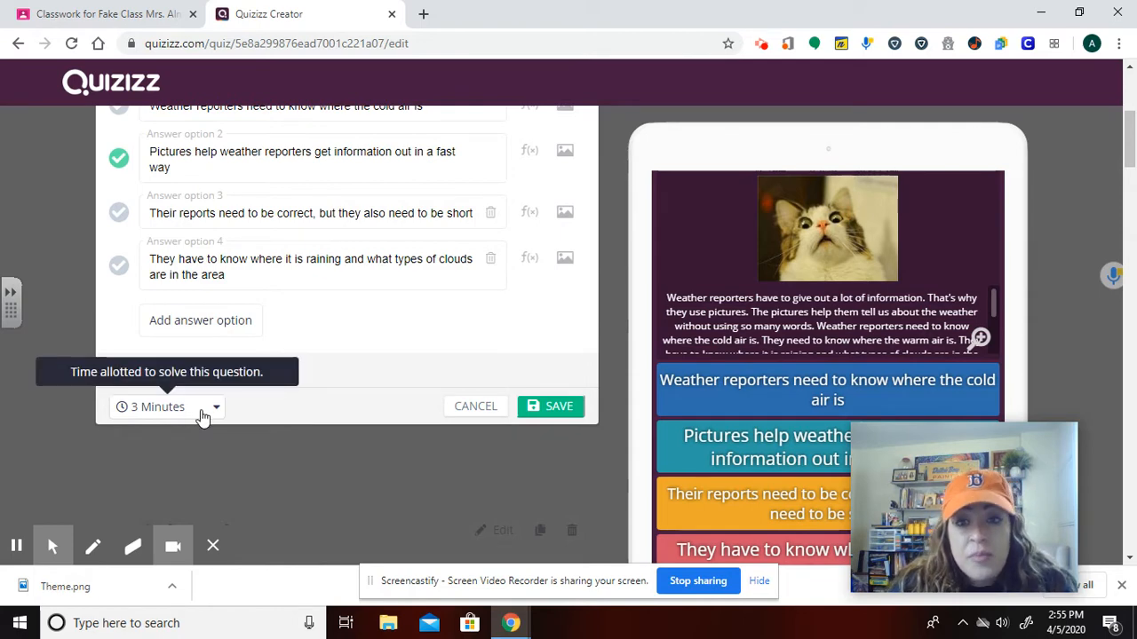
click(203, 417)
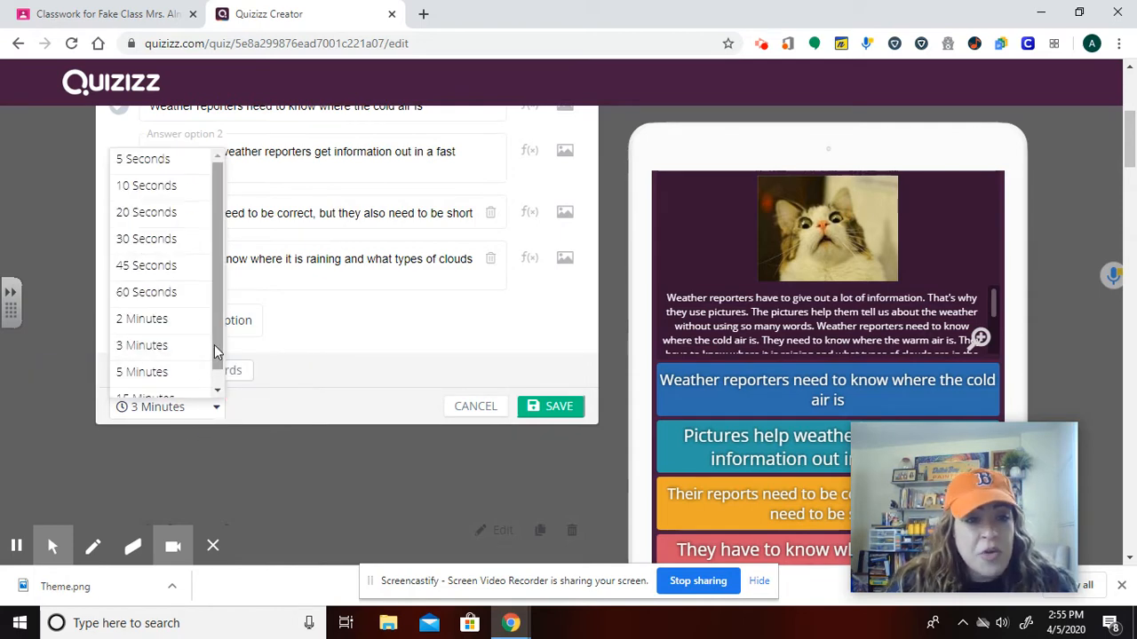
drag(214, 345, 219, 395)
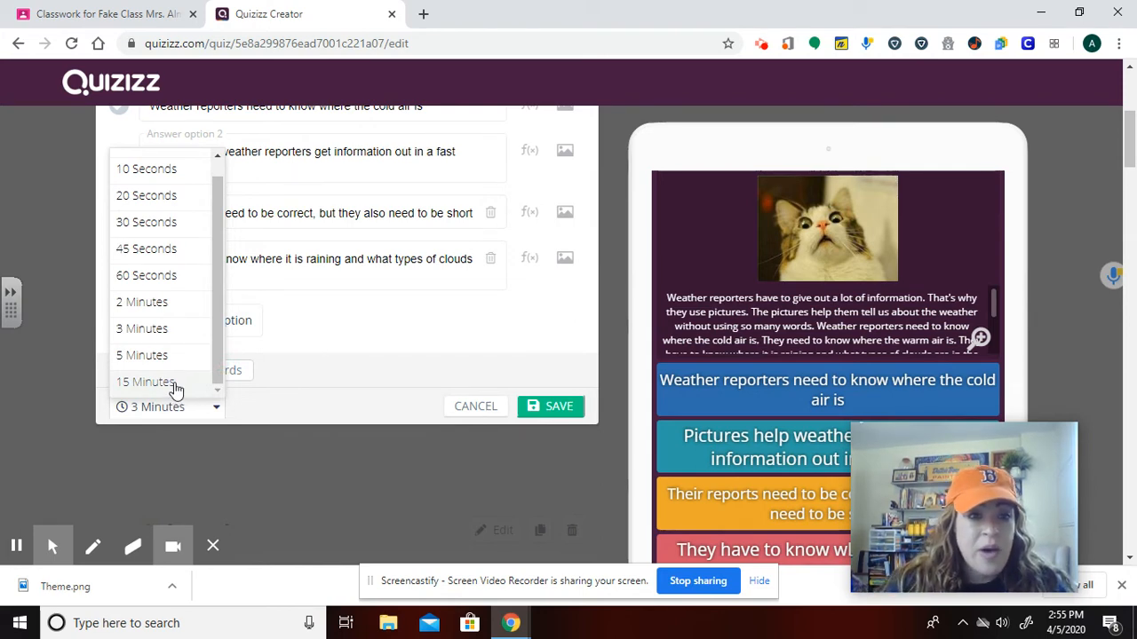
click(175, 386)
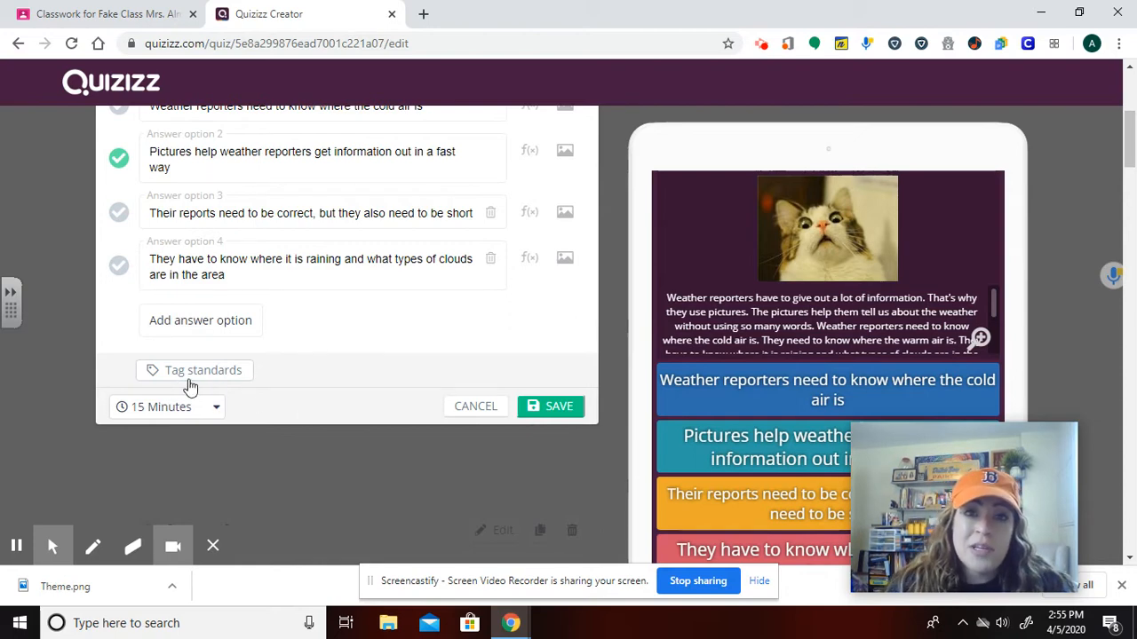
click(186, 384)
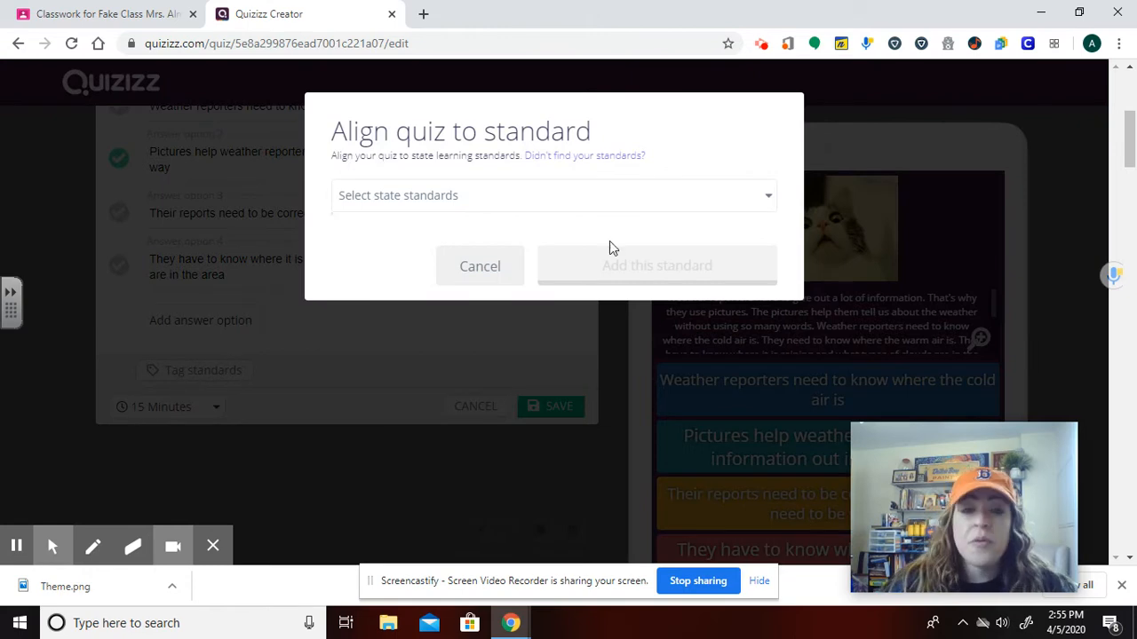
click(484, 194)
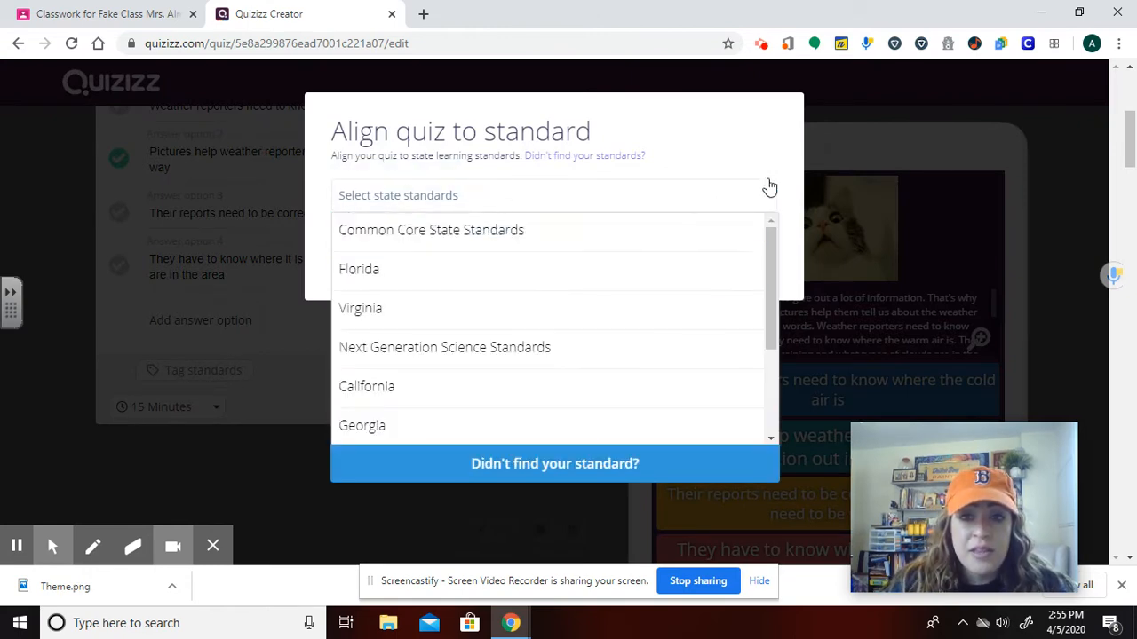
click(790, 145)
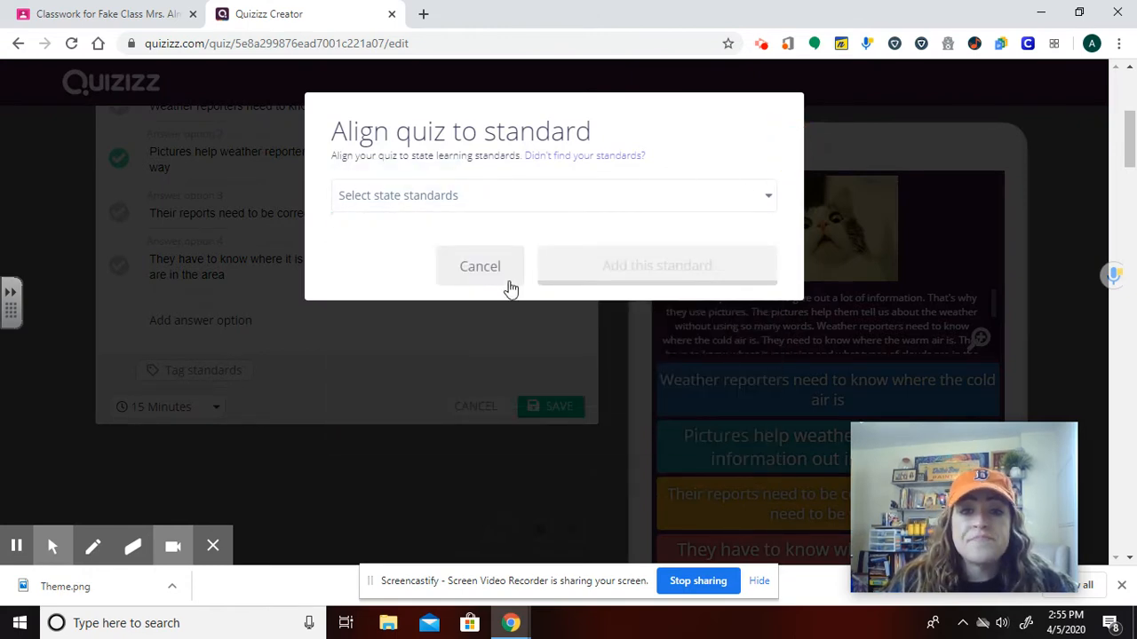
click(504, 280)
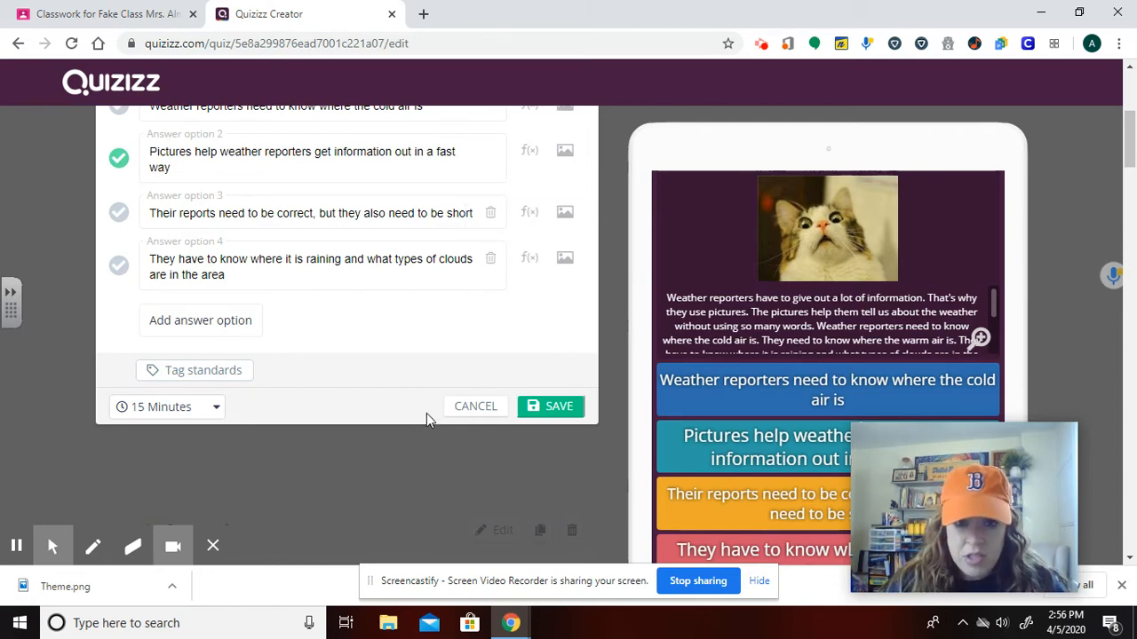
click(473, 413)
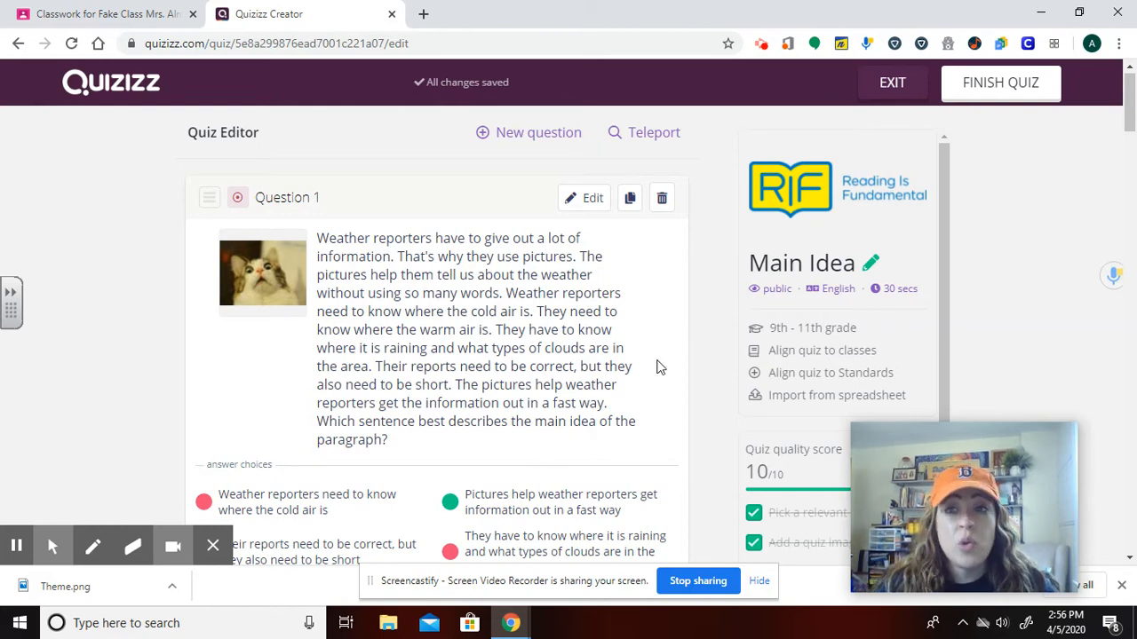
Exit the quiz editor back to the quiz page.
click(893, 86)
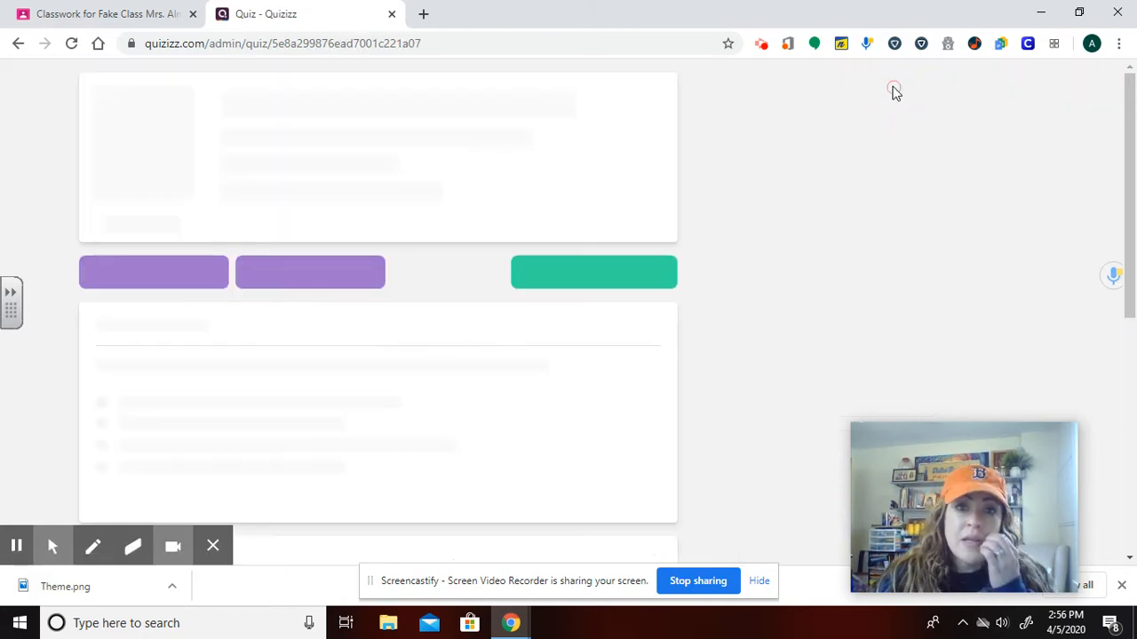
click(464, 366)
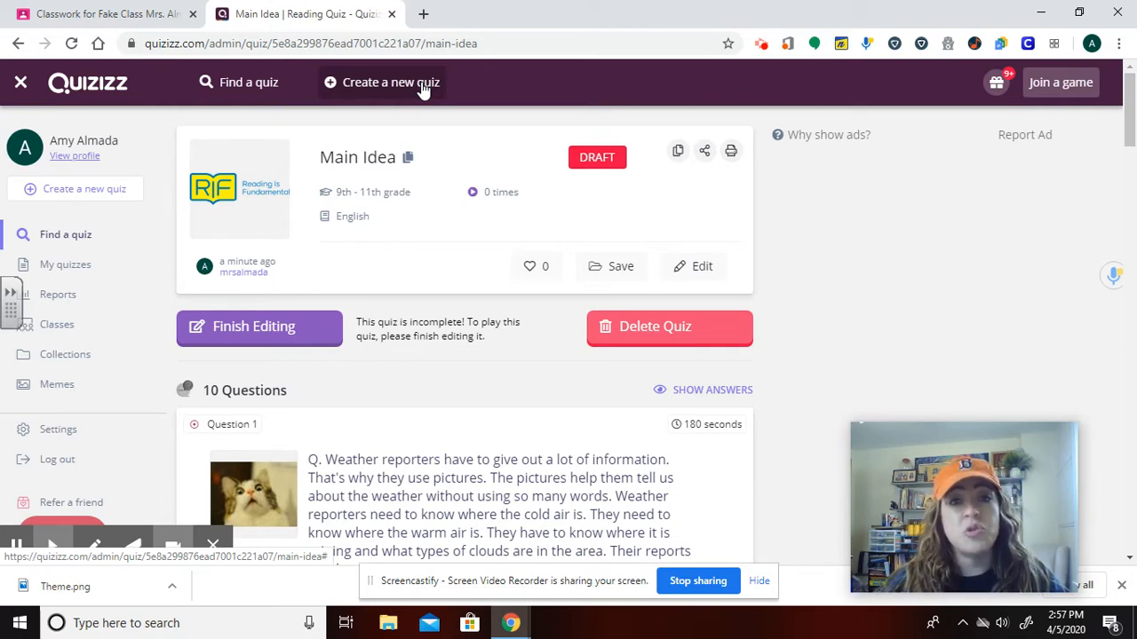
Create a new quiz named Sample Quiz assigned to the Other class.
click(425, 92)
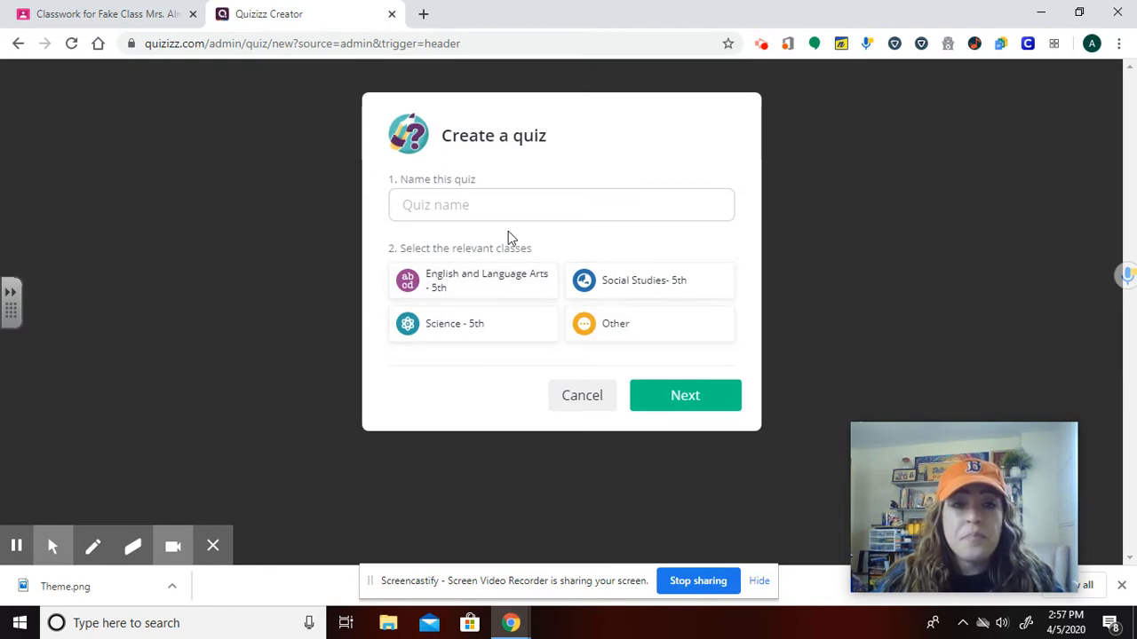
click(626, 330)
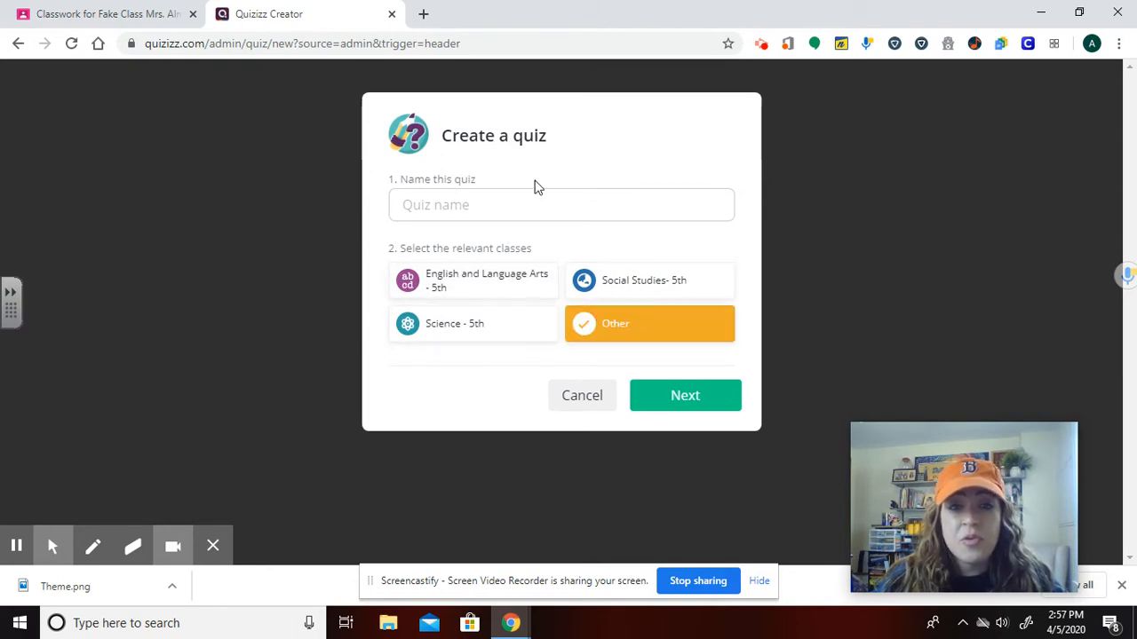
click(525, 205)
text(Sample Quiz)
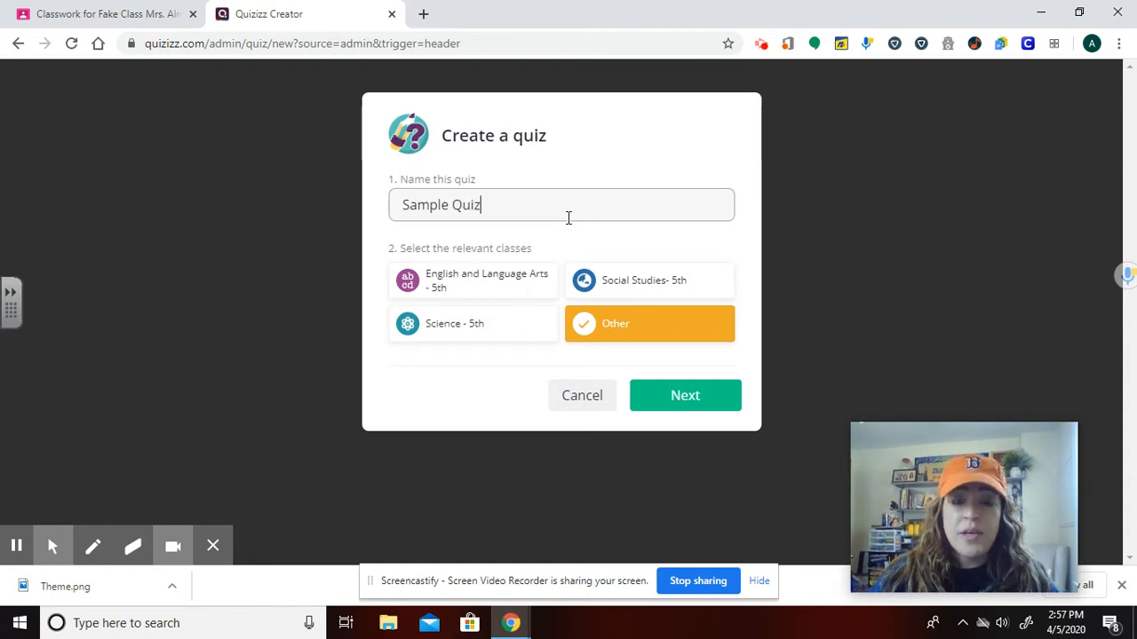
click(686, 392)
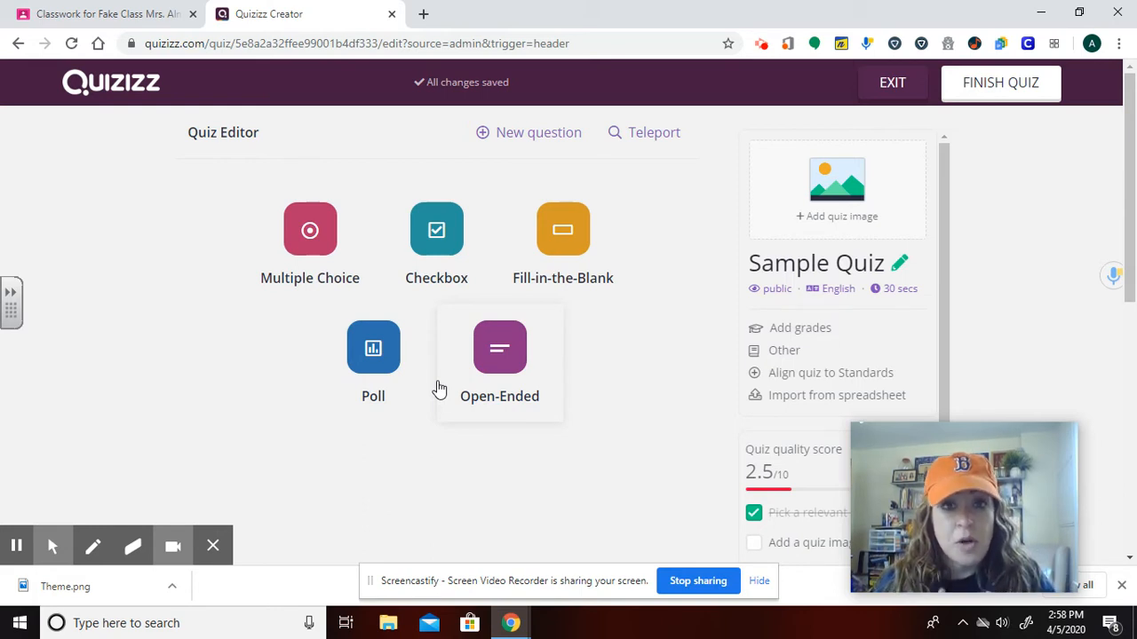
Add a multiple-choice question and expand the question text formatting options.
click(312, 233)
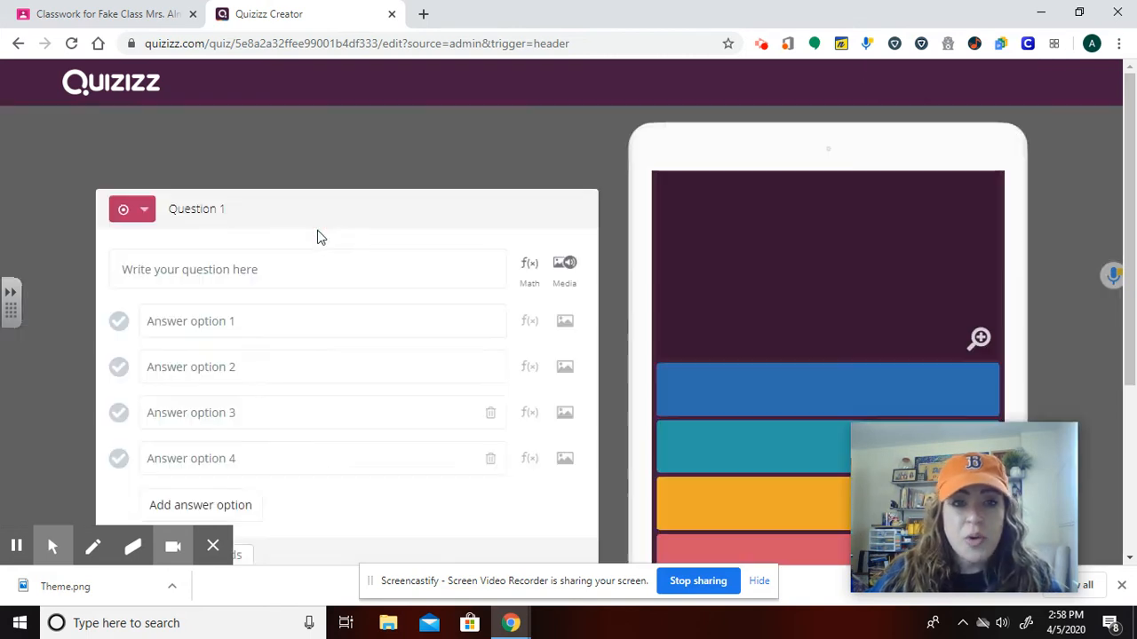
click(217, 203)
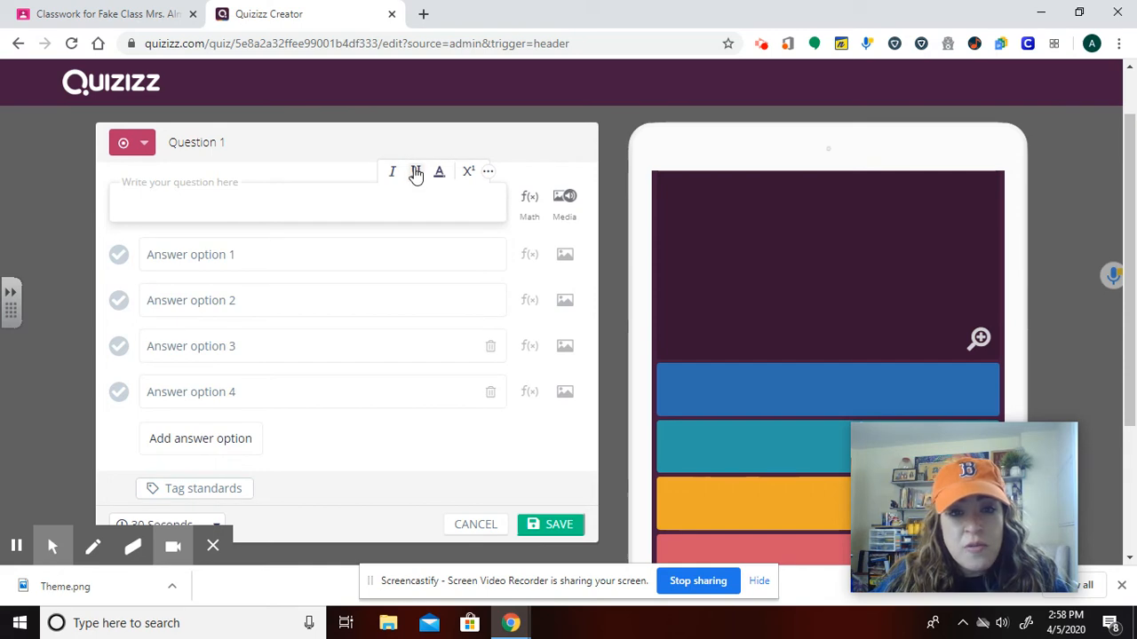
click(487, 173)
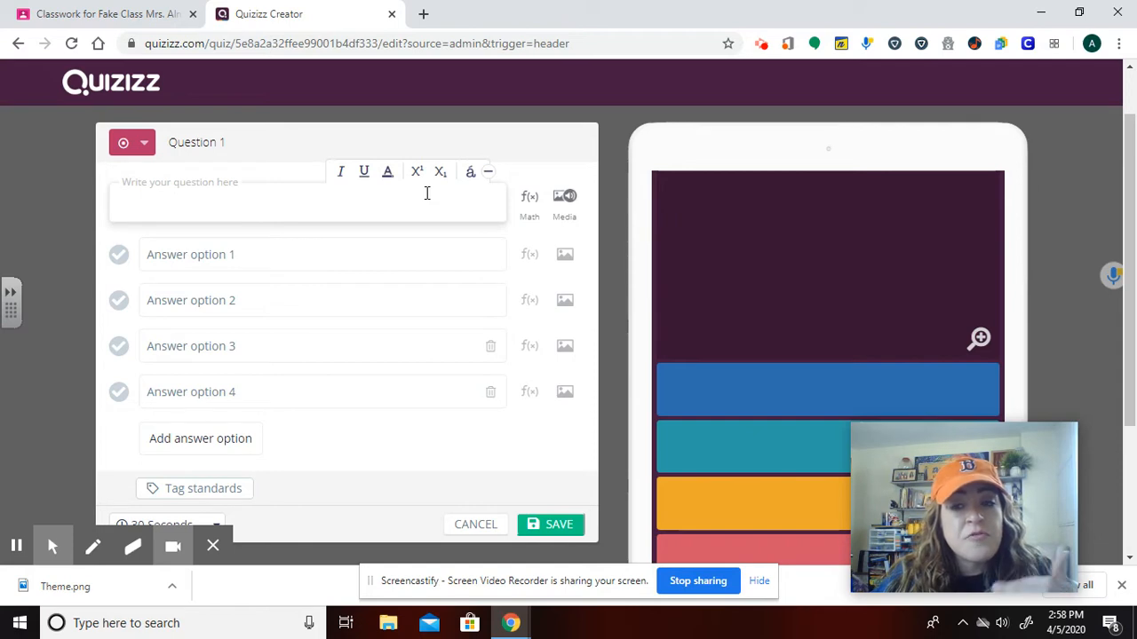
Open the equation editor and insert the math expression 2 × 2 = as the question text.
click(527, 207)
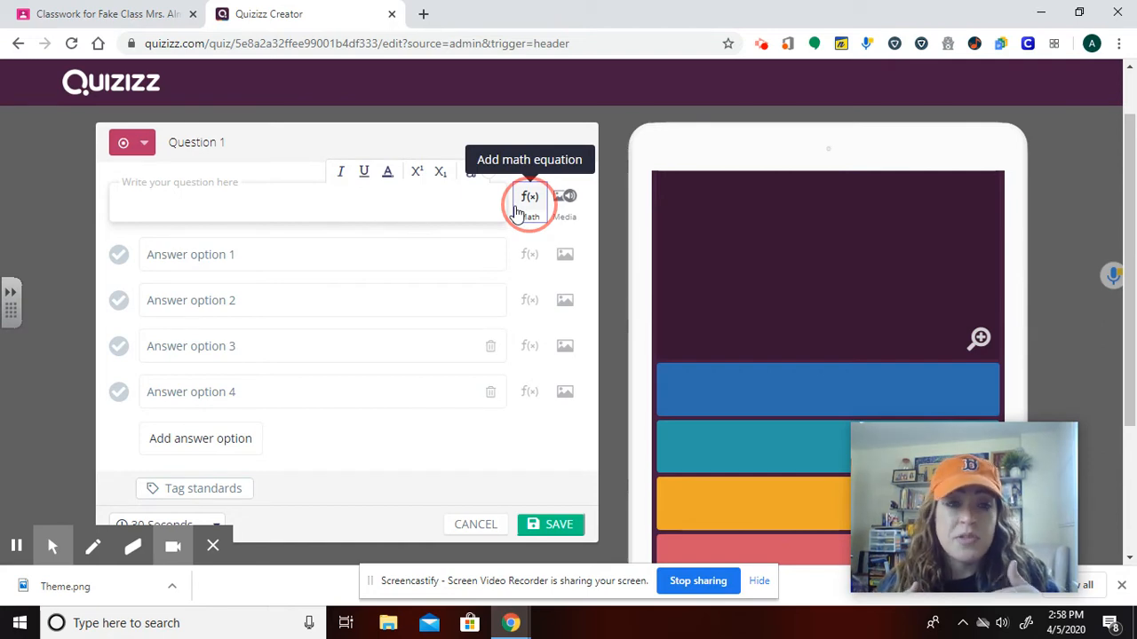
click(516, 211)
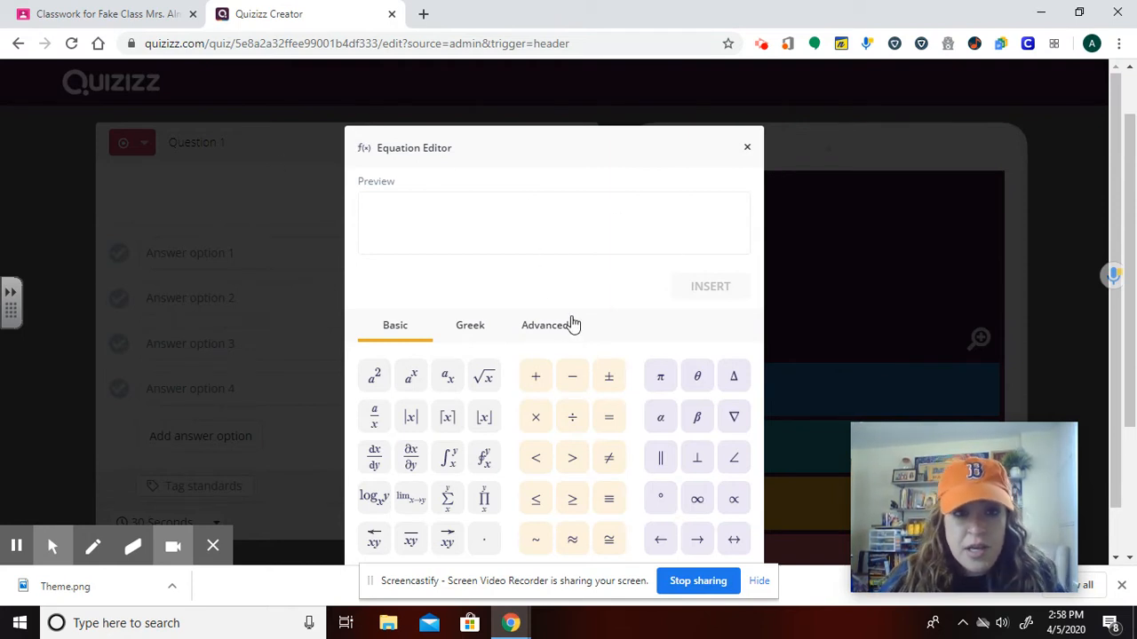
text(2)
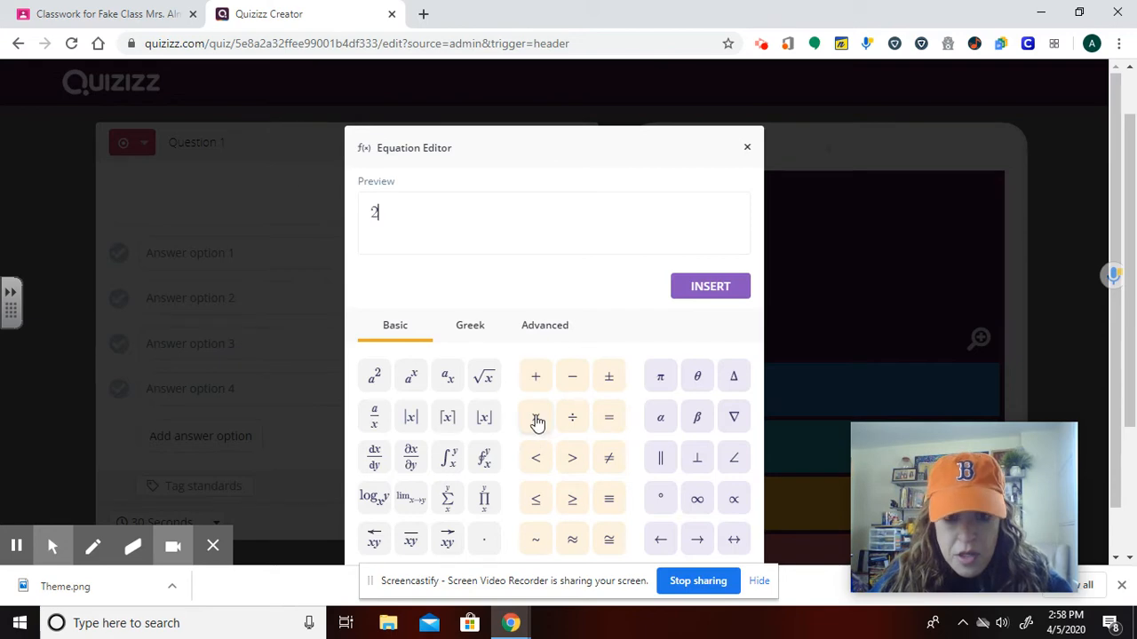
click(537, 419)
text(2)
click(609, 417)
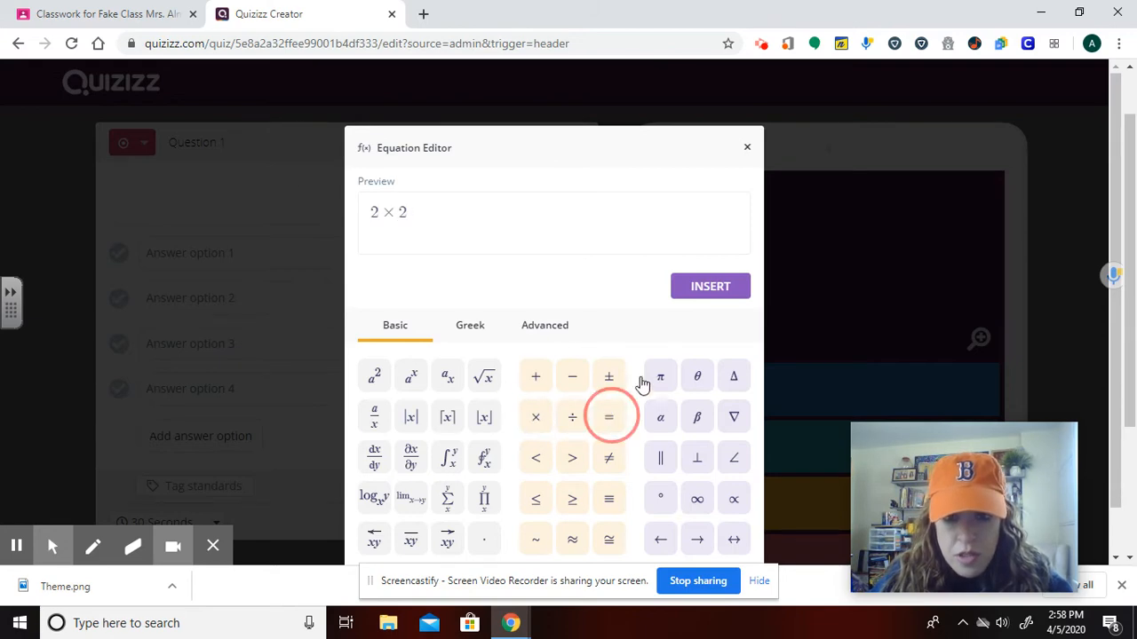
click(718, 289)
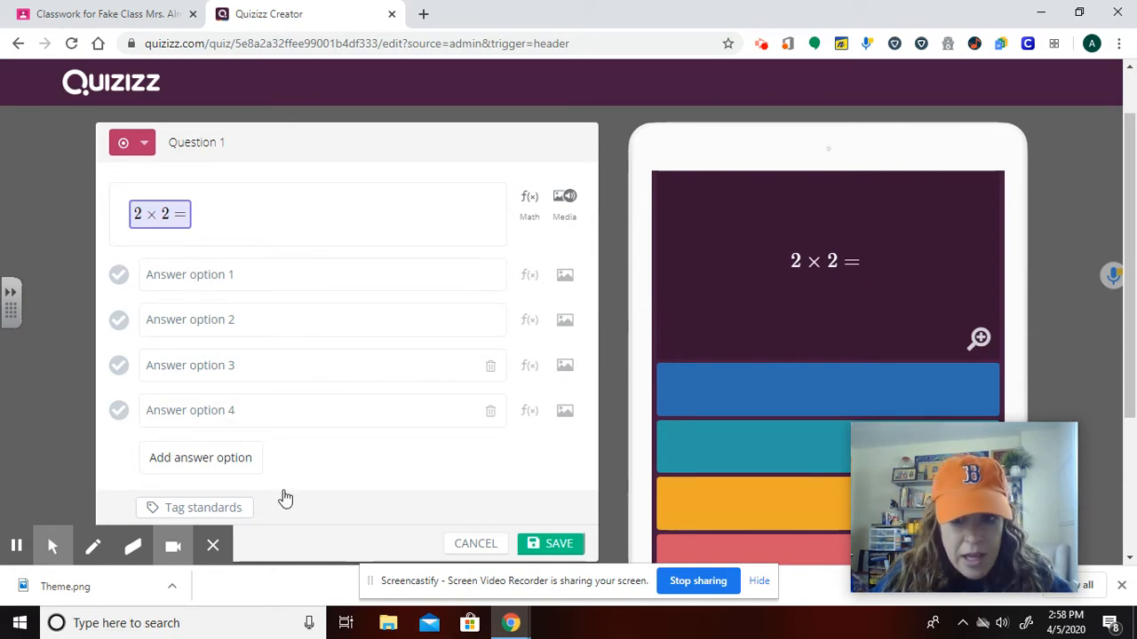
Enter 4 as the third answer option and mark it as the correct answer.
click(193, 273)
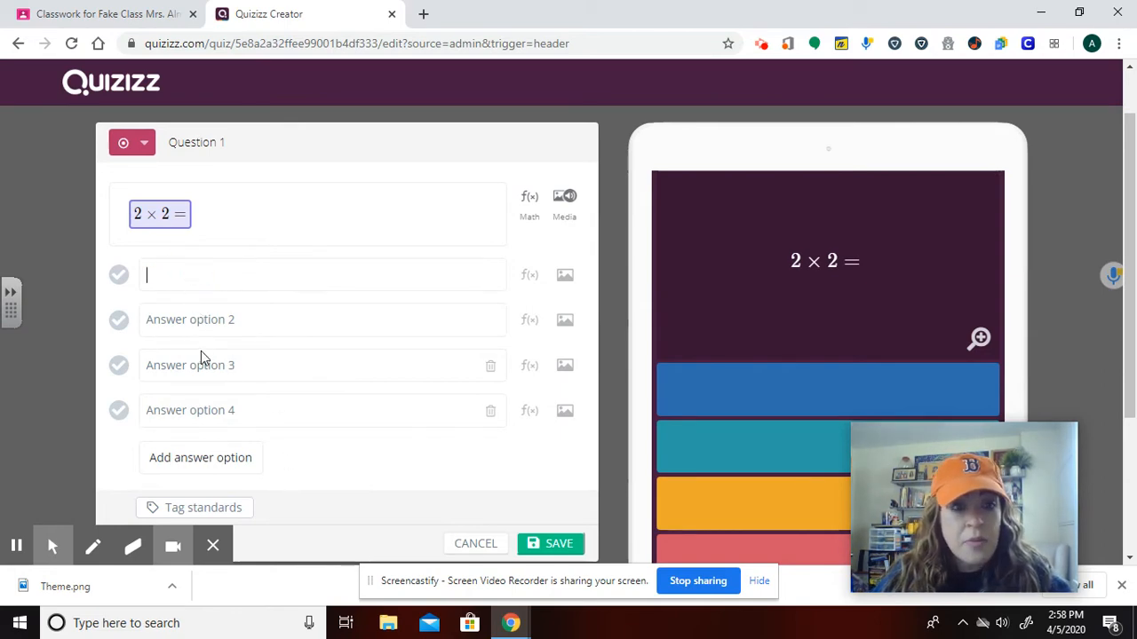
click(194, 365)
text(4)
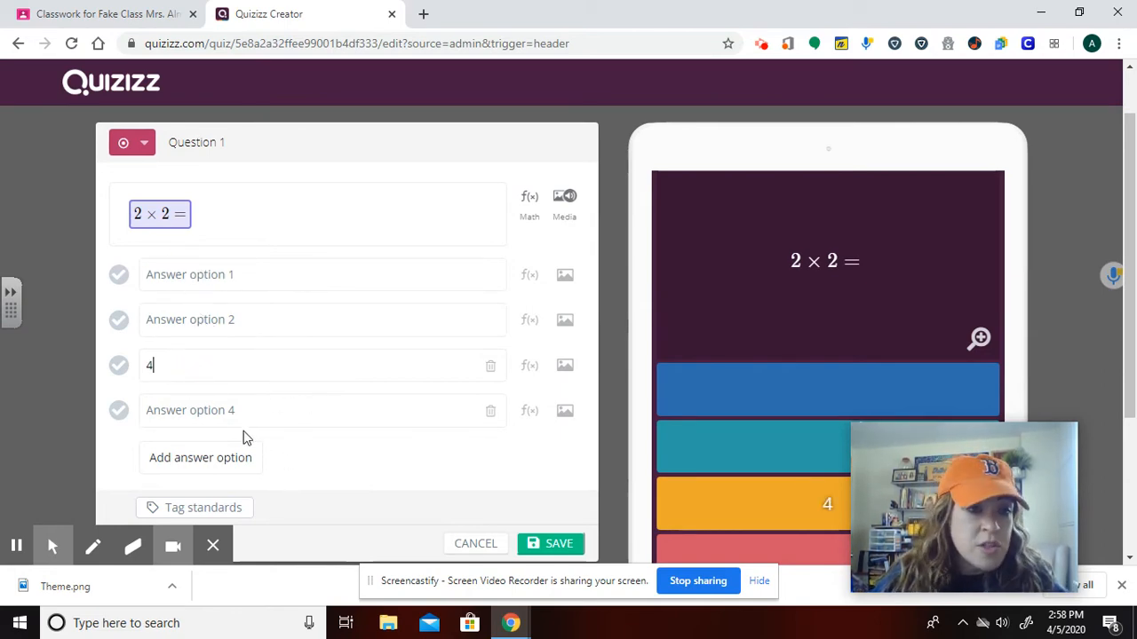
click(119, 367)
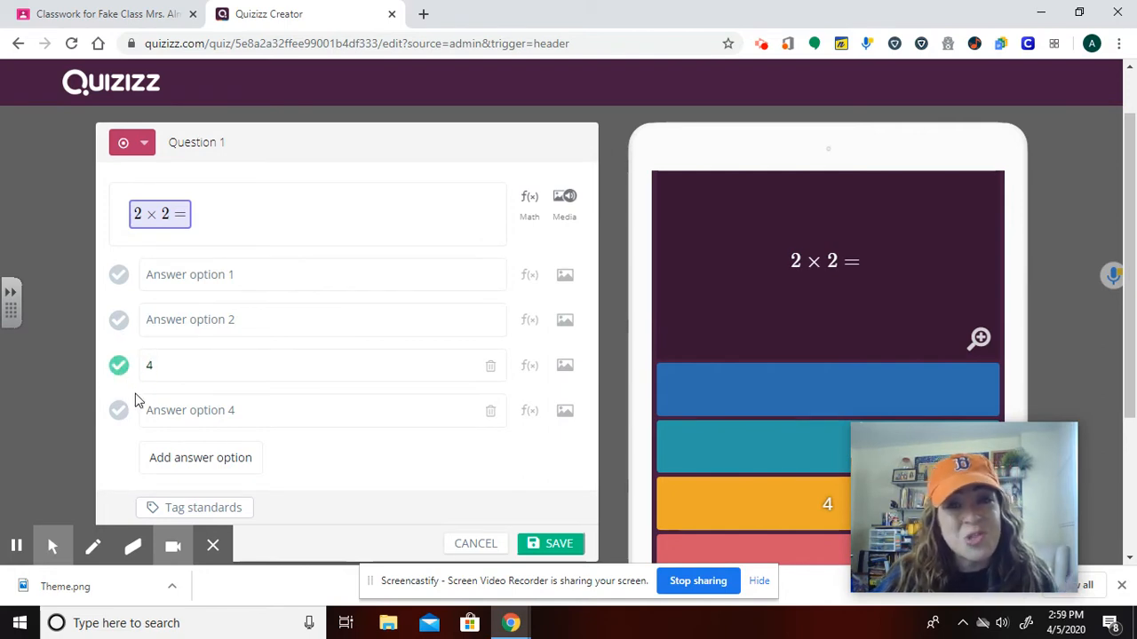
Fill the remaining answer options with 2, 0 and 8.
click(193, 275)
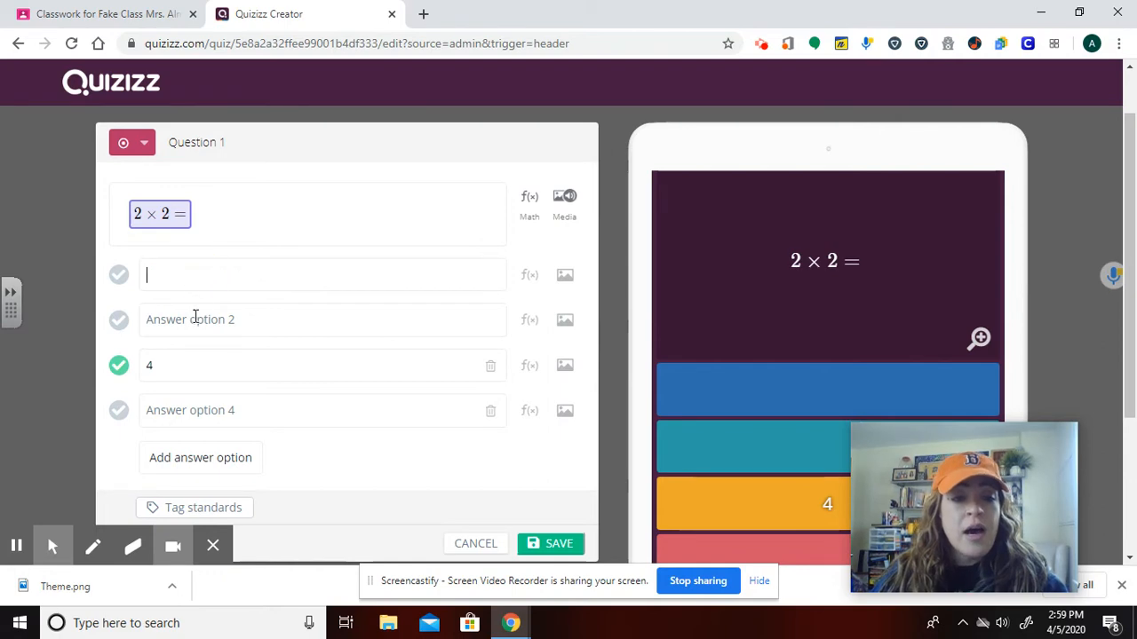
text(2)
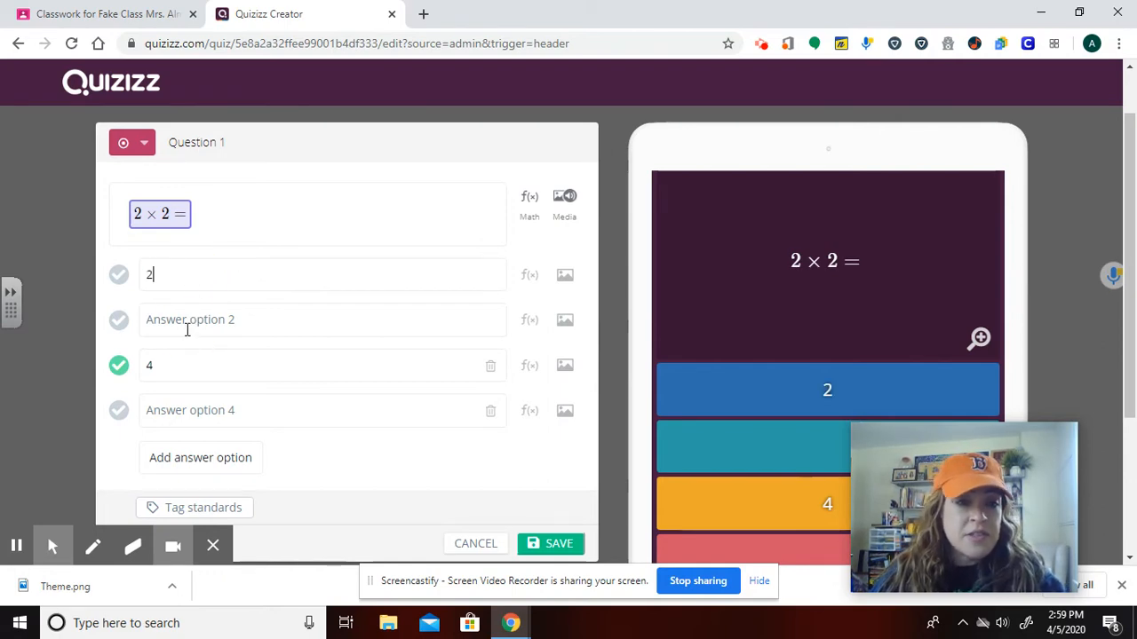
click(189, 329)
text(0)
click(186, 408)
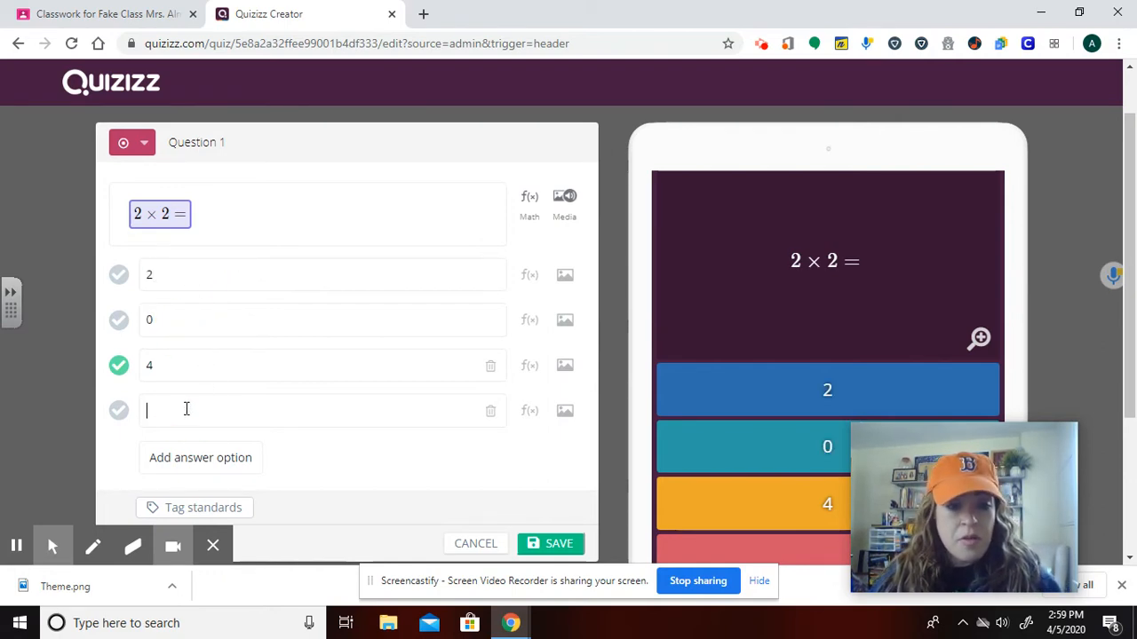
text(8)
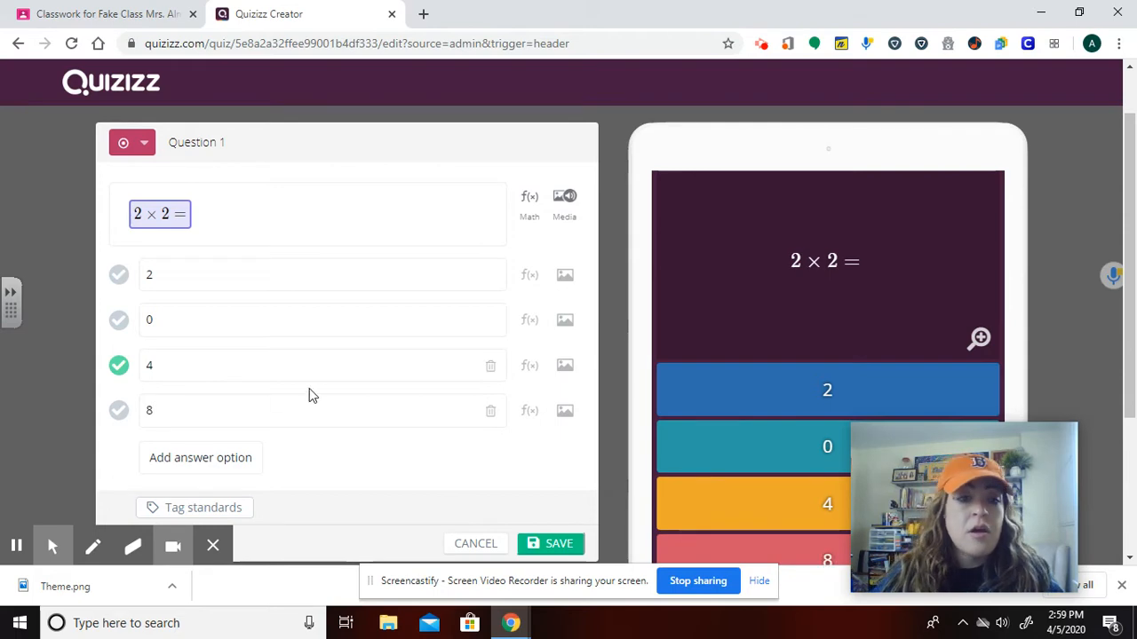
Open the question's media dialog, view its Images and Audio options, and close it.
mouse_move(1133, 216)
mouse_down()
mouse_move(1134, 248)
mouse_move(1135, 238)
mouse_up()
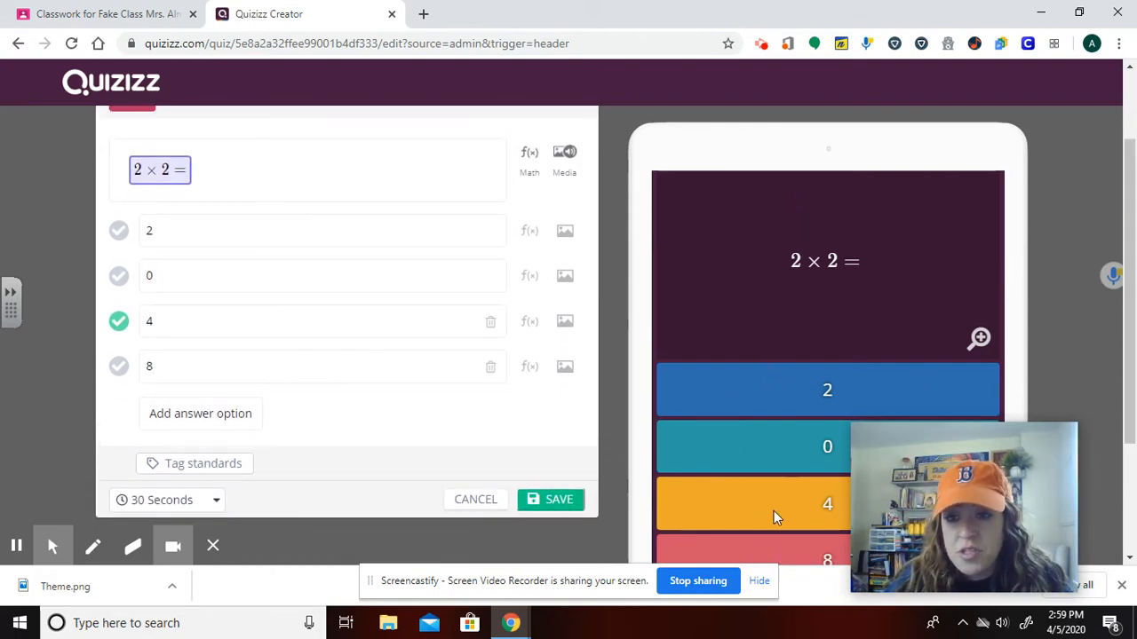
scroll(626, 249, up, 2)
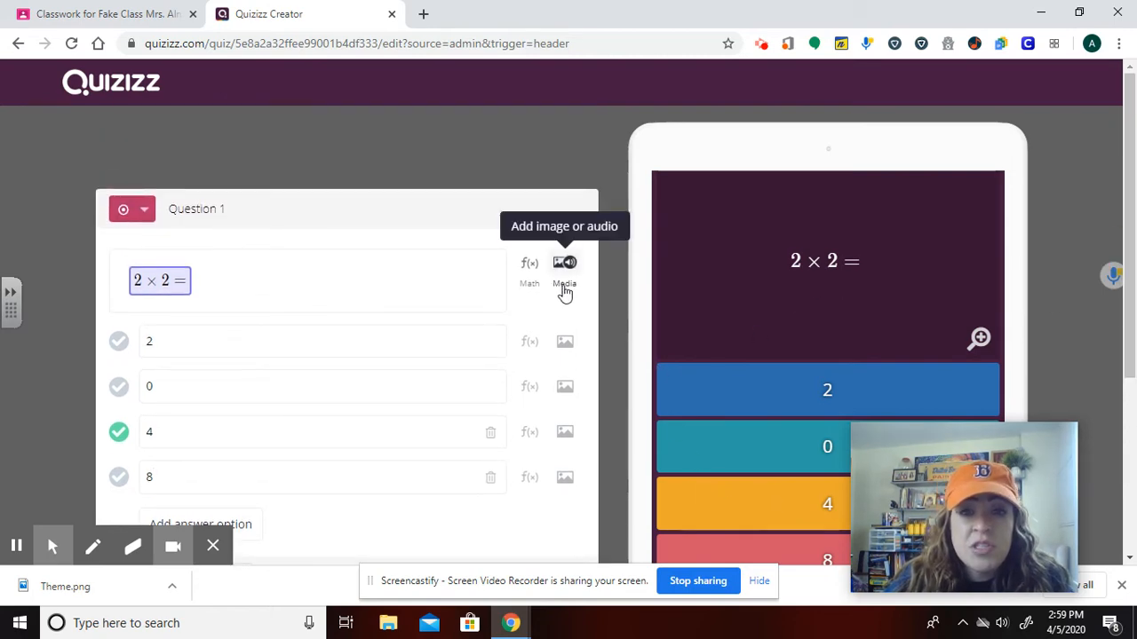
click(565, 292)
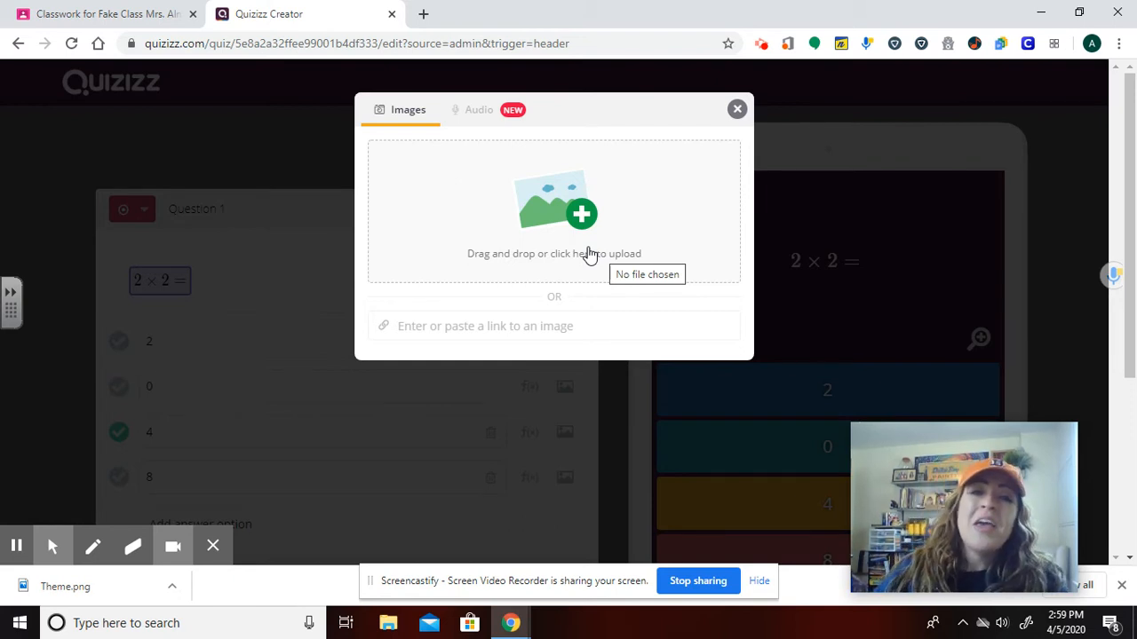
click(495, 115)
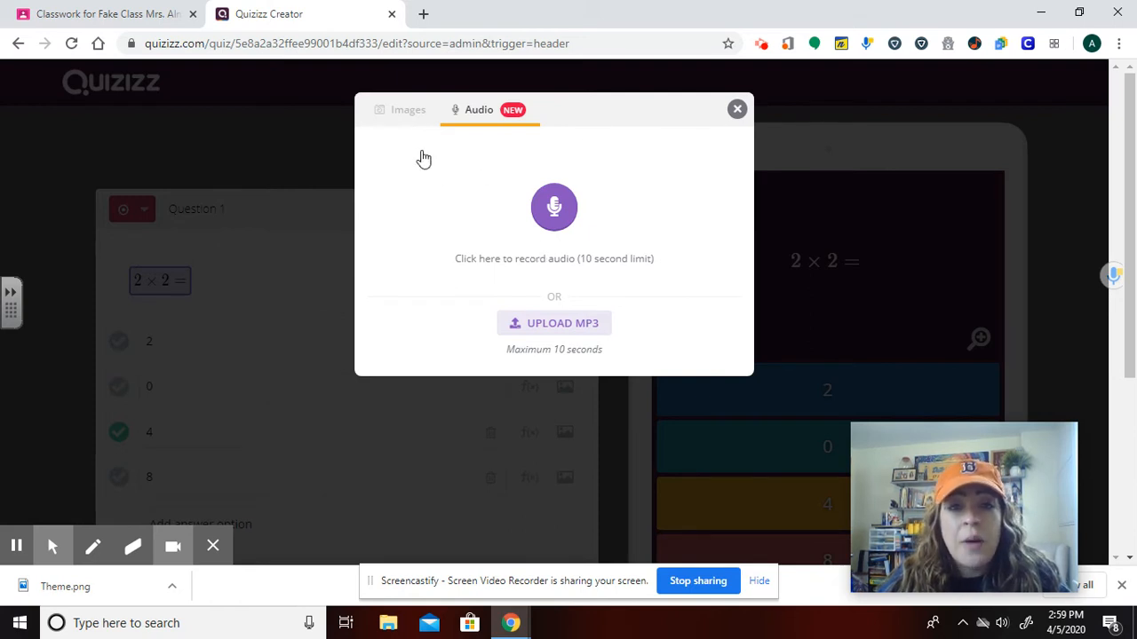
click(408, 111)
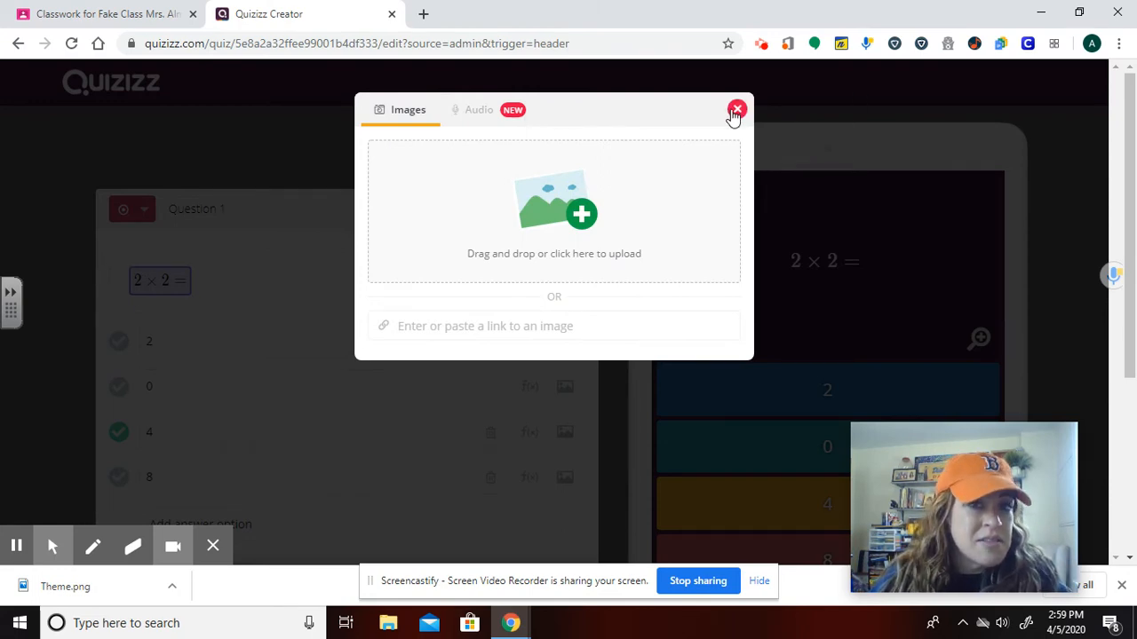
click(736, 110)
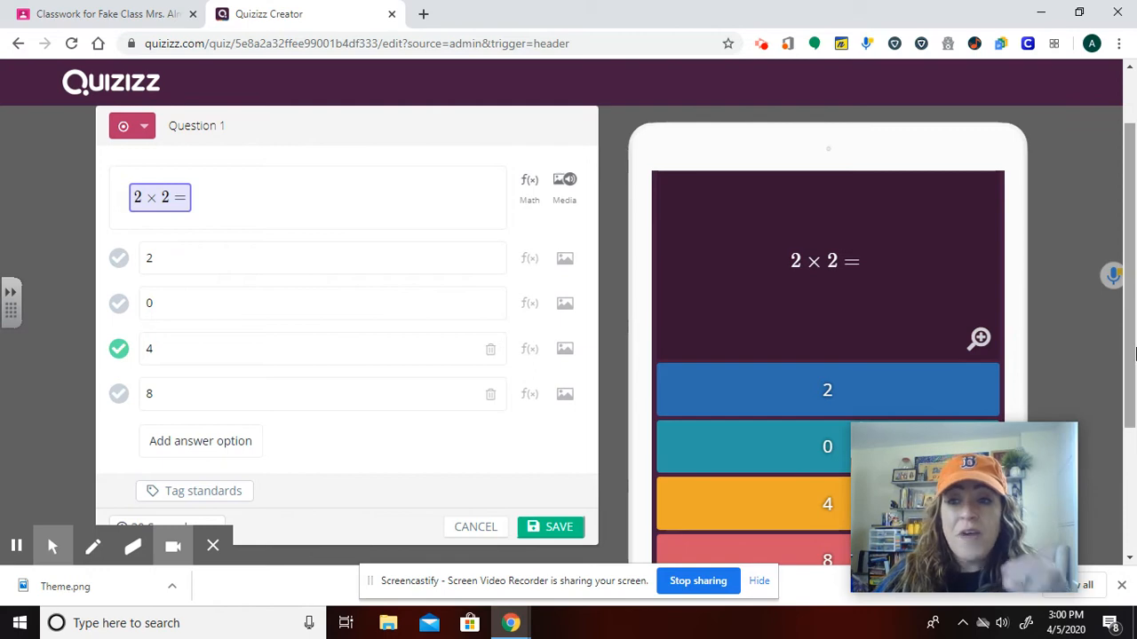
Browse the question's time-limit options in the time dropdown.
drag(1128, 348, 1135, 380)
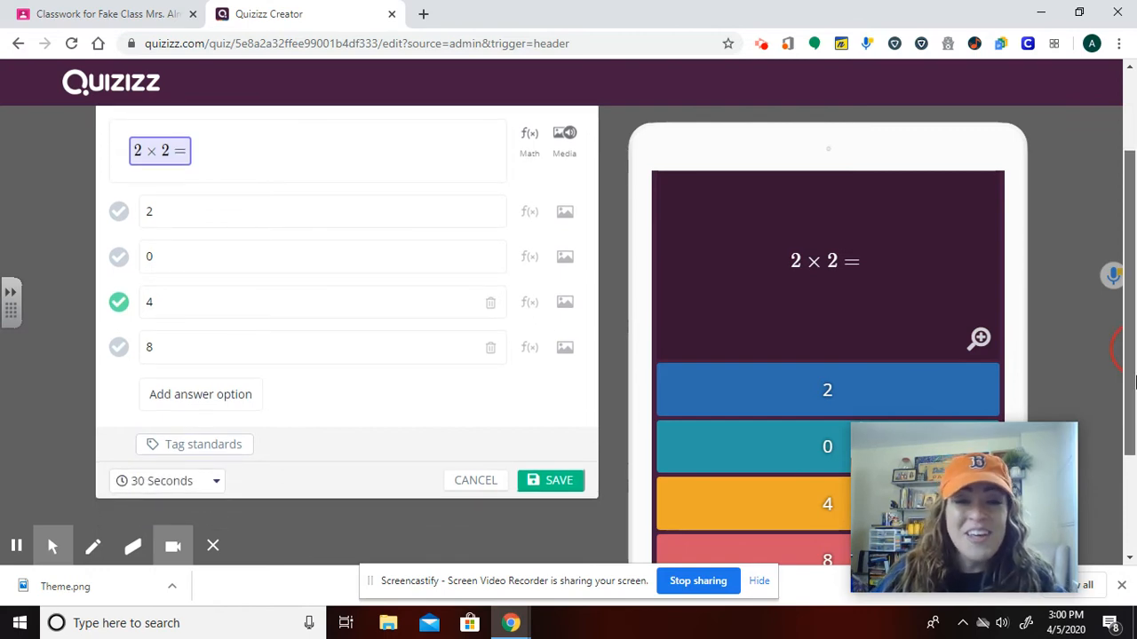
click(198, 484)
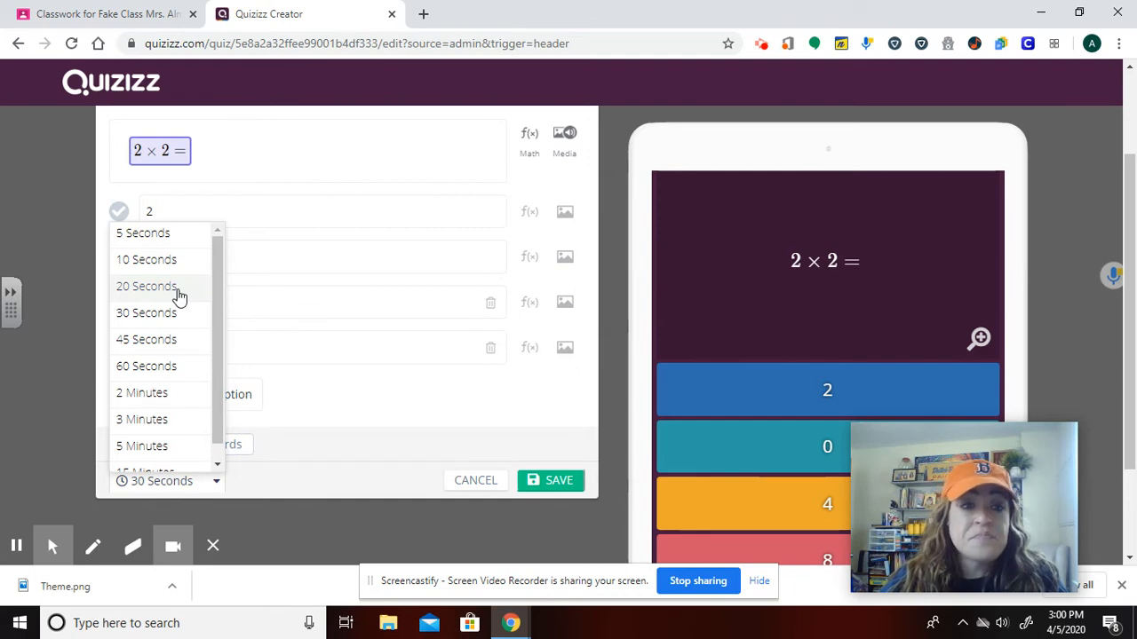
click(214, 263)
drag(214, 263, 217, 351)
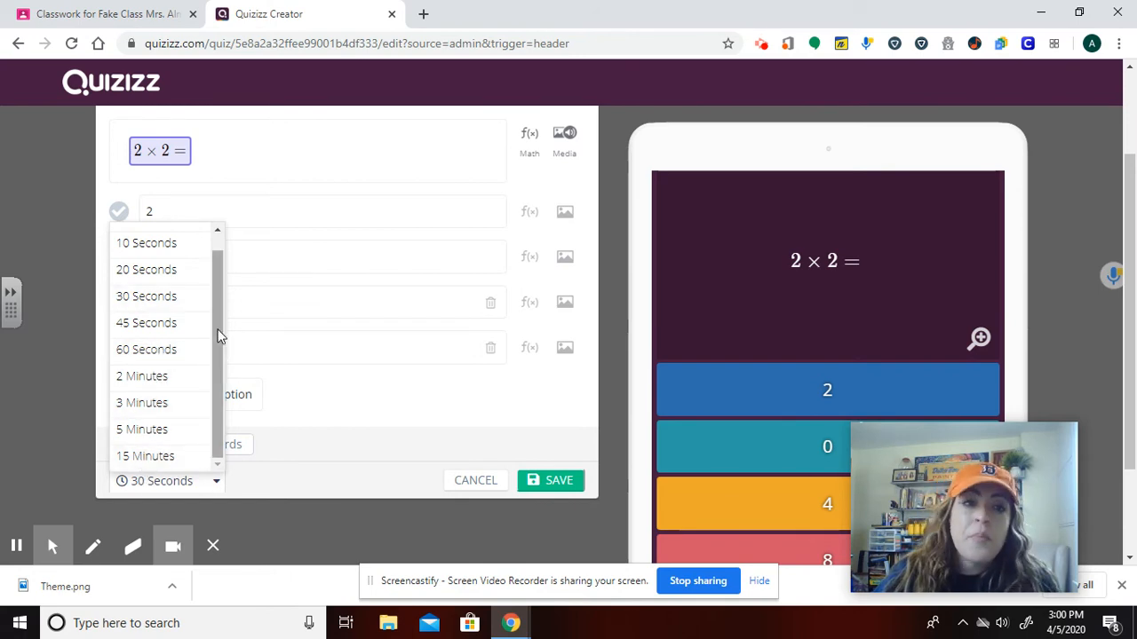
drag(218, 331, 214, 287)
Open the align-to-standard dialog, look at the state standards list, and cancel it.
click(394, 428)
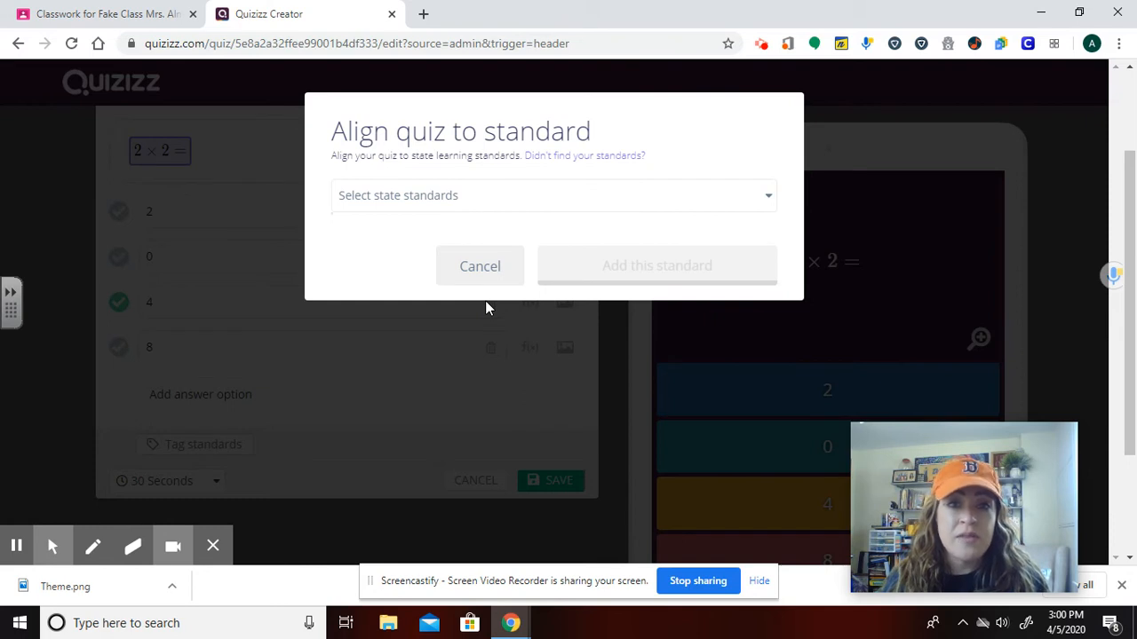
click(484, 208)
click(680, 186)
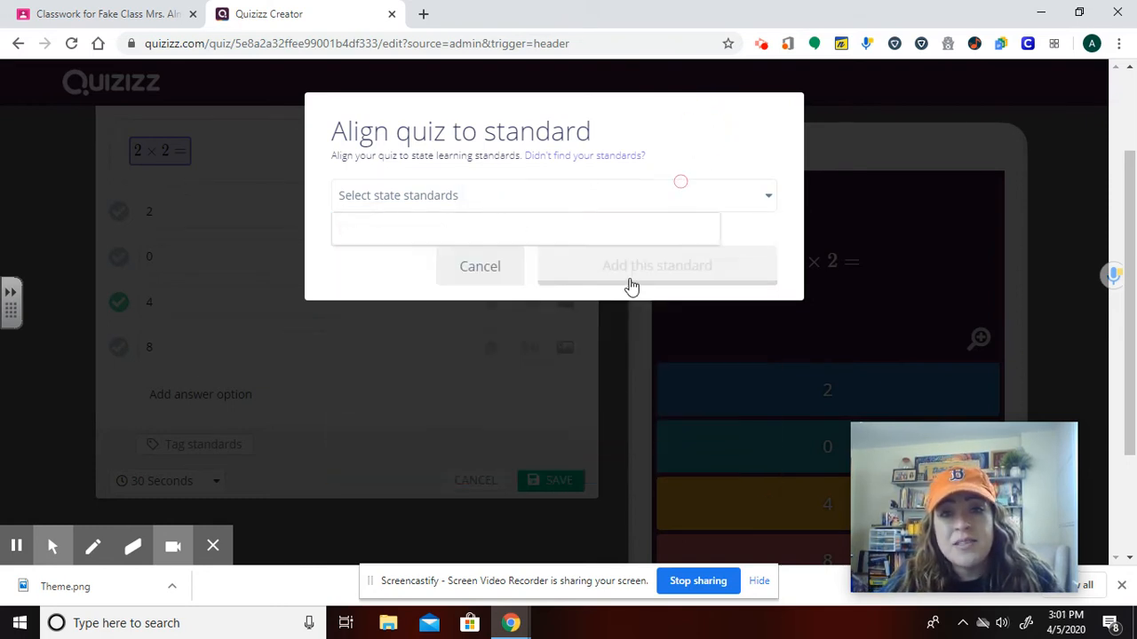
click(471, 266)
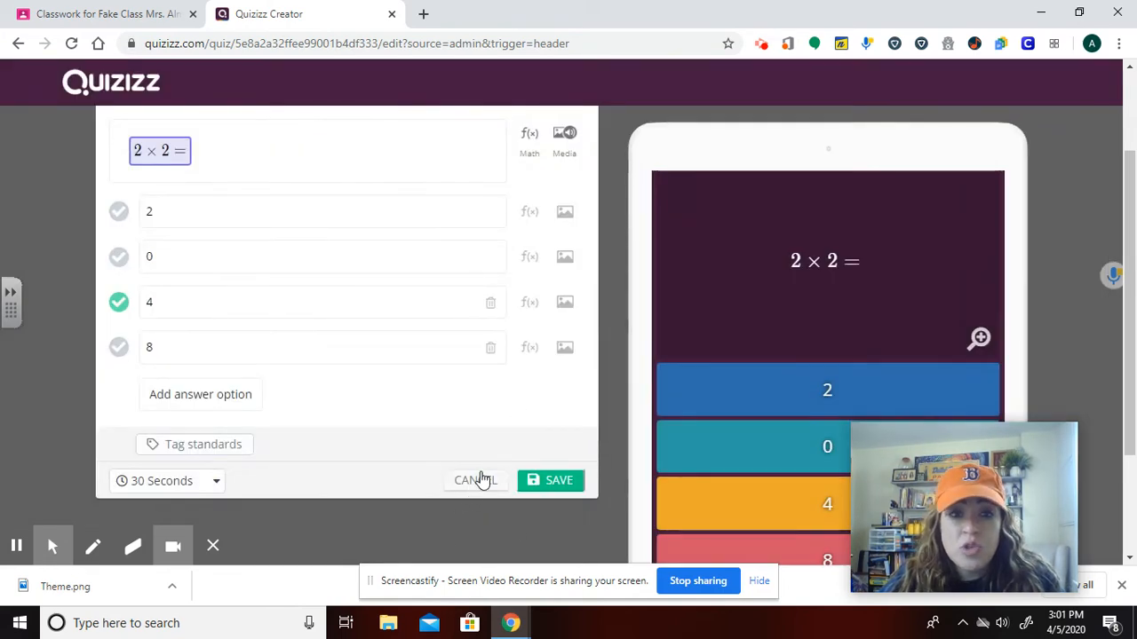
Cancel the new question to return to the question-type menu of the quiz editor.
scroll(479, 479, up, 1)
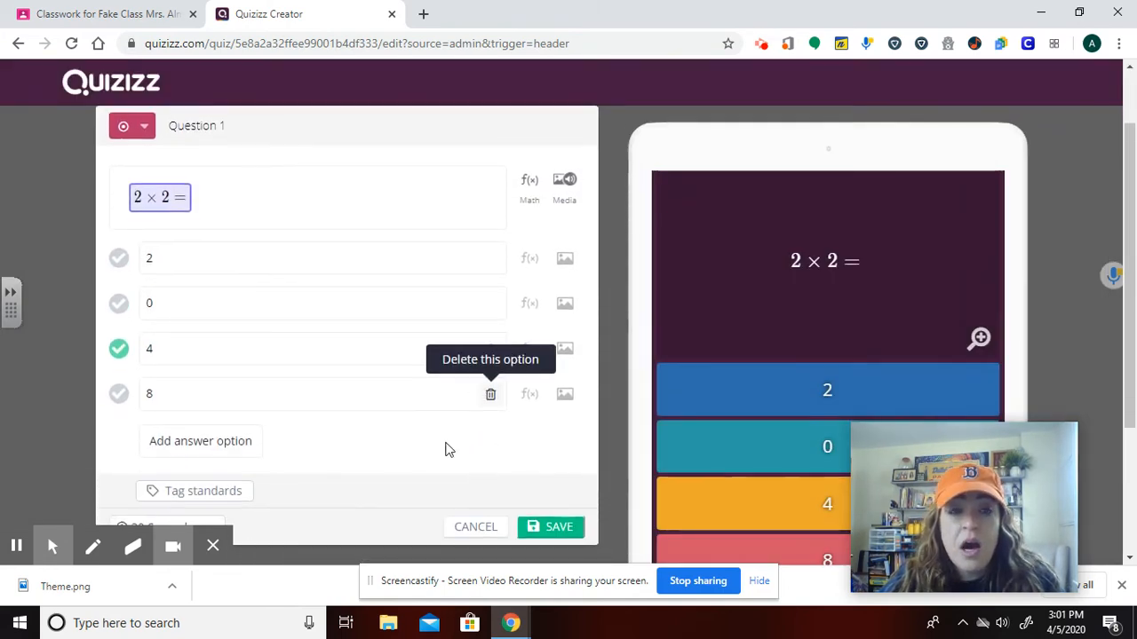
click(135, 132)
click(435, 492)
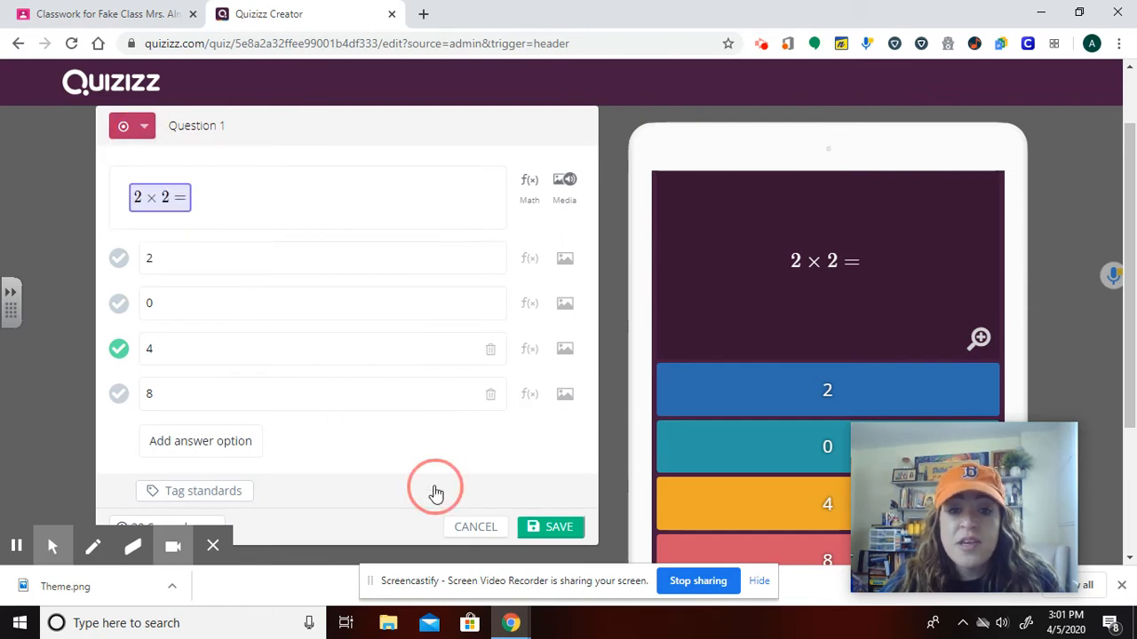
click(489, 272)
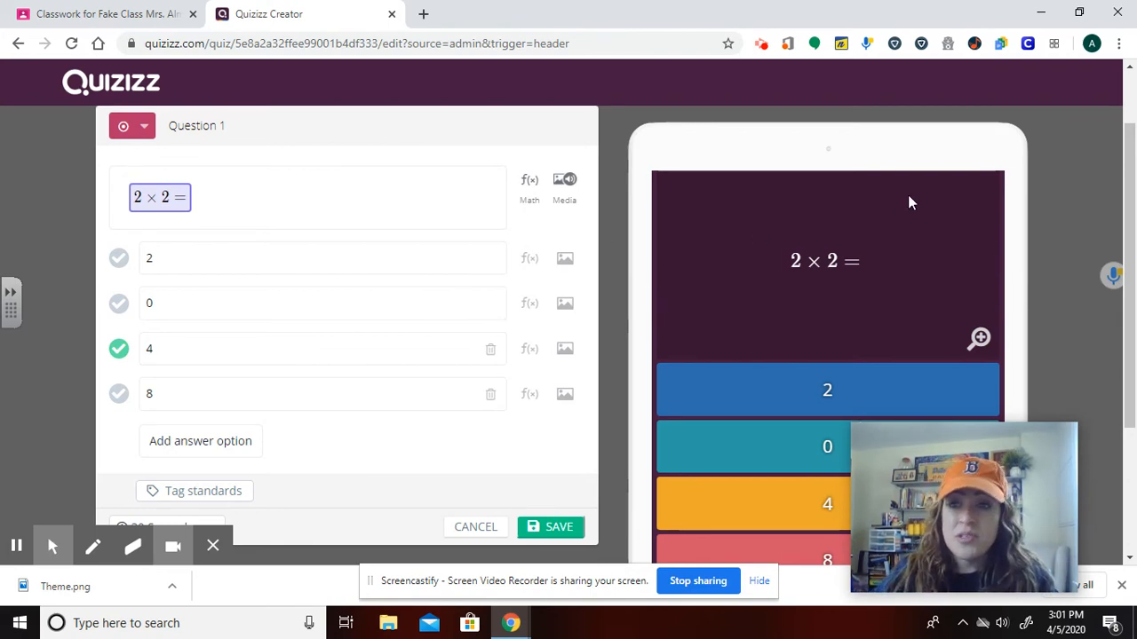
click(1133, 120)
scroll(583, 337, down, 3)
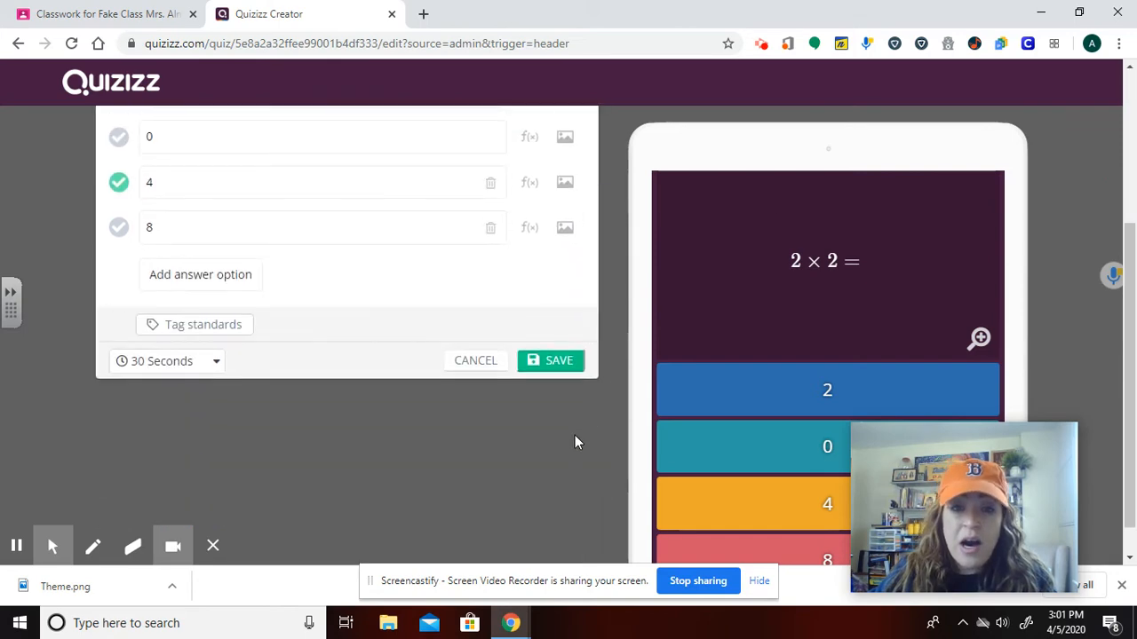
click(475, 366)
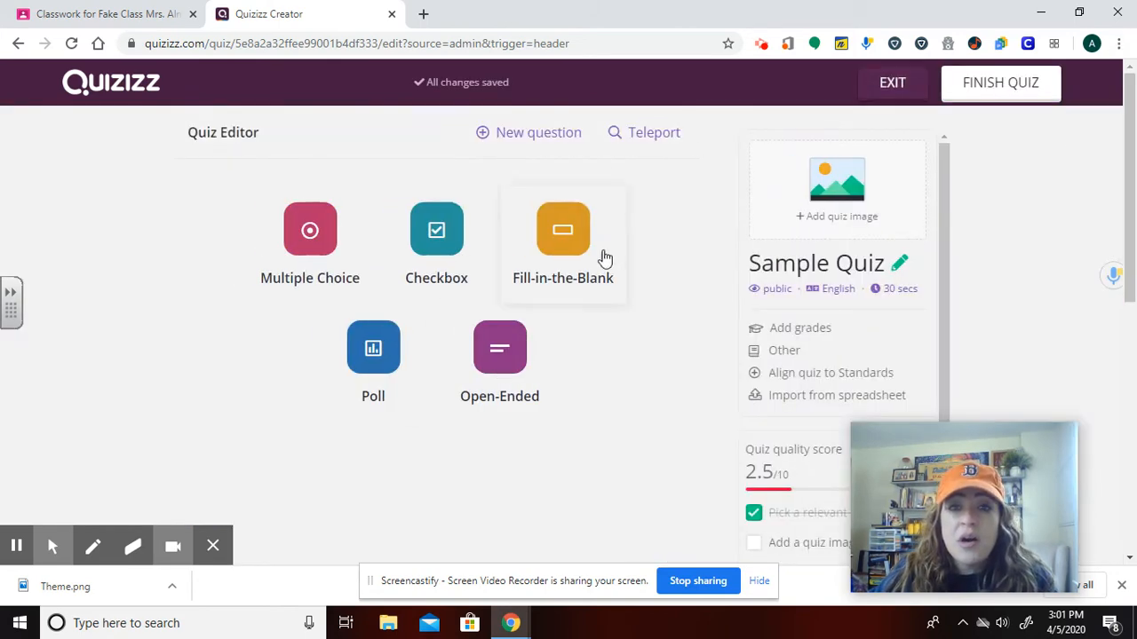
Exit the quiz editor back to the Sample Quiz page.
scroll(604, 257, down, 1)
click(897, 85)
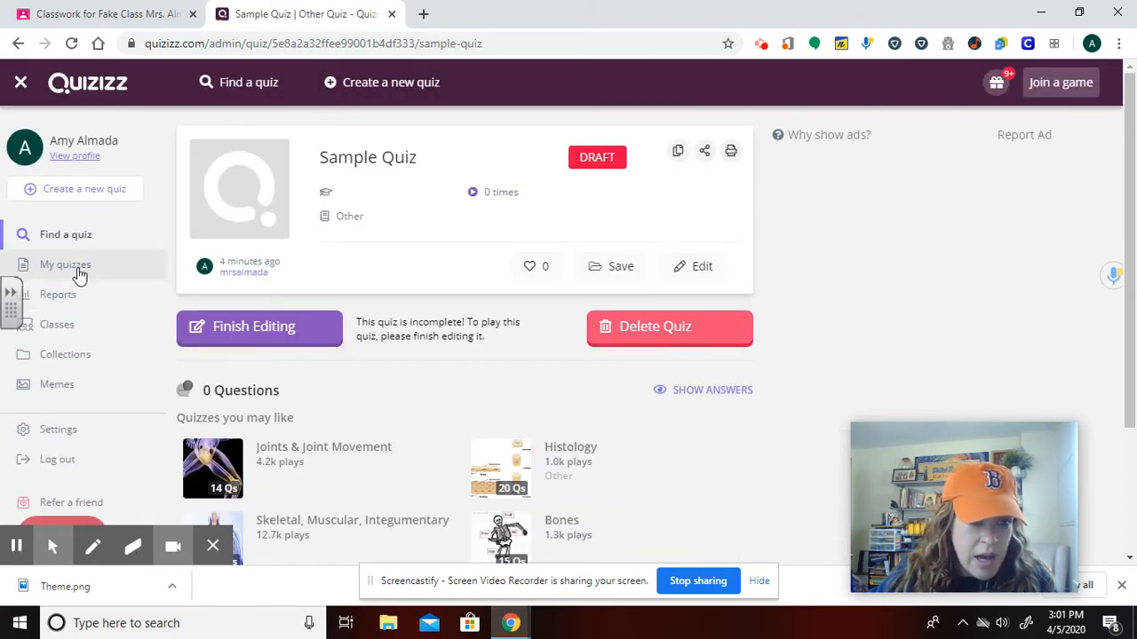
Open the Theme Match 1 quiz from the My quizzes list.
click(78, 271)
scroll(494, 256, down, 6)
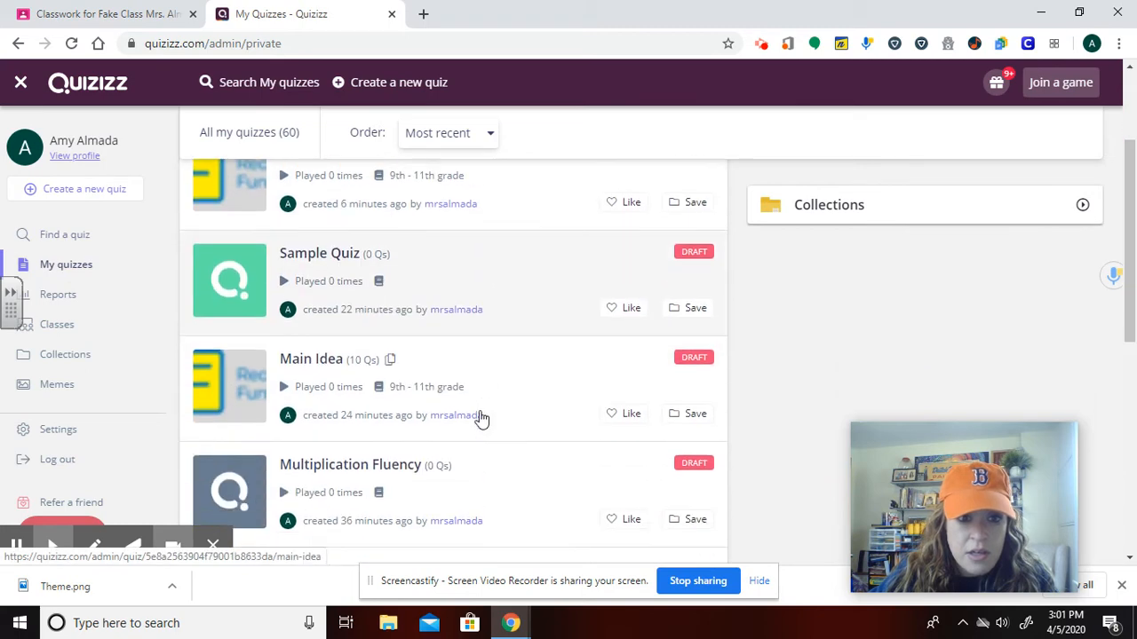
click(214, 381)
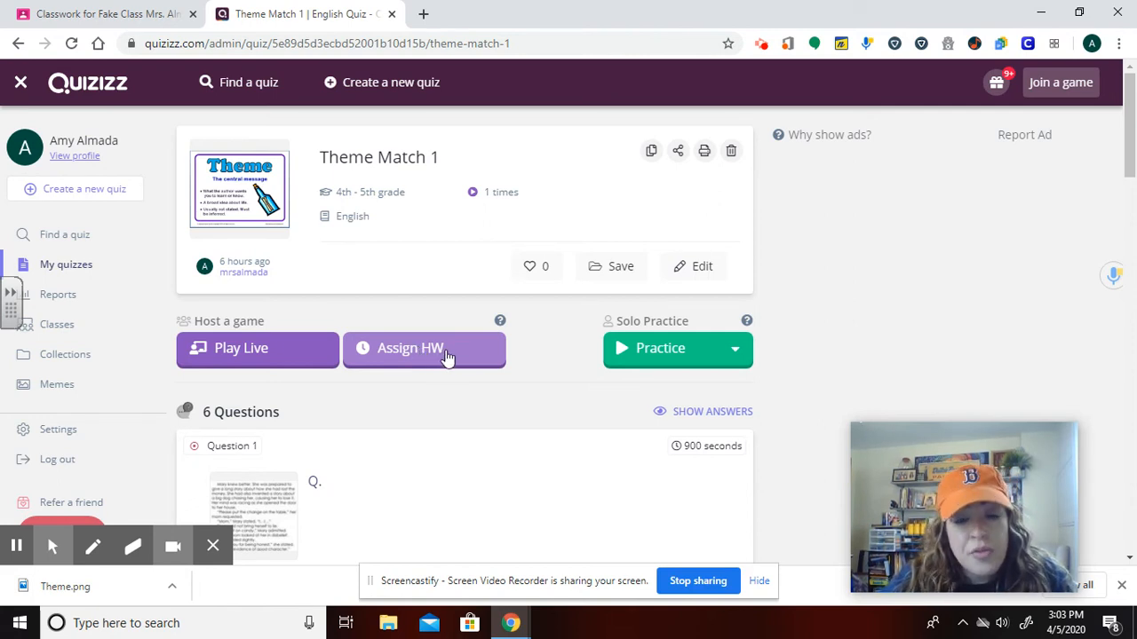
Examine the Practice options and the questions of the Theme Match 1 quiz.
mouse_move(690, 370)
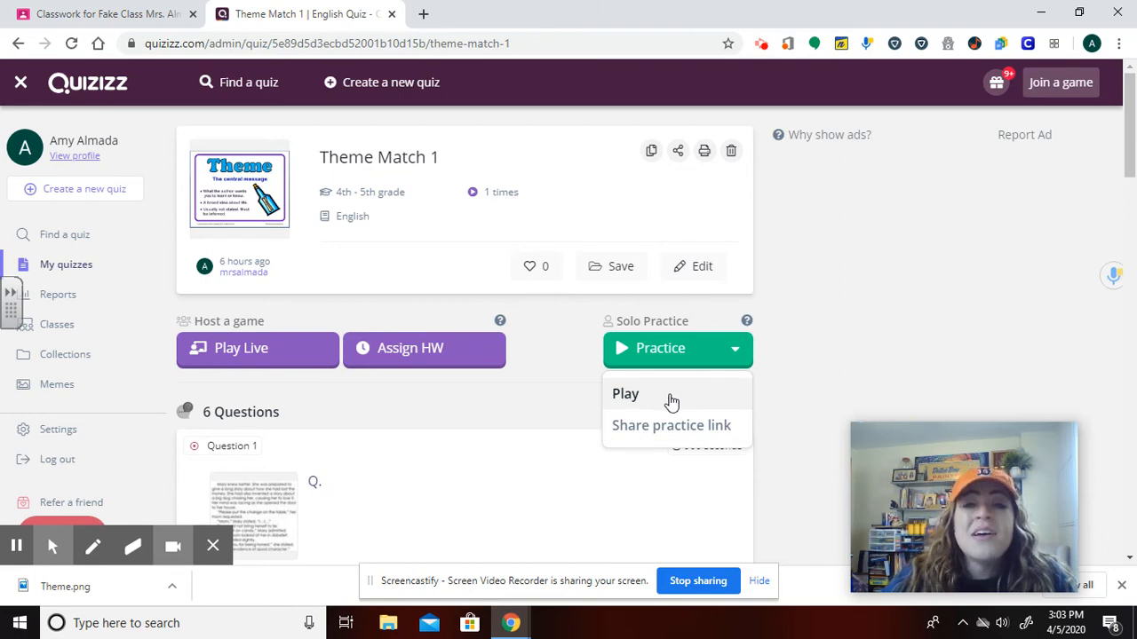
scroll(552, 384, down, 10)
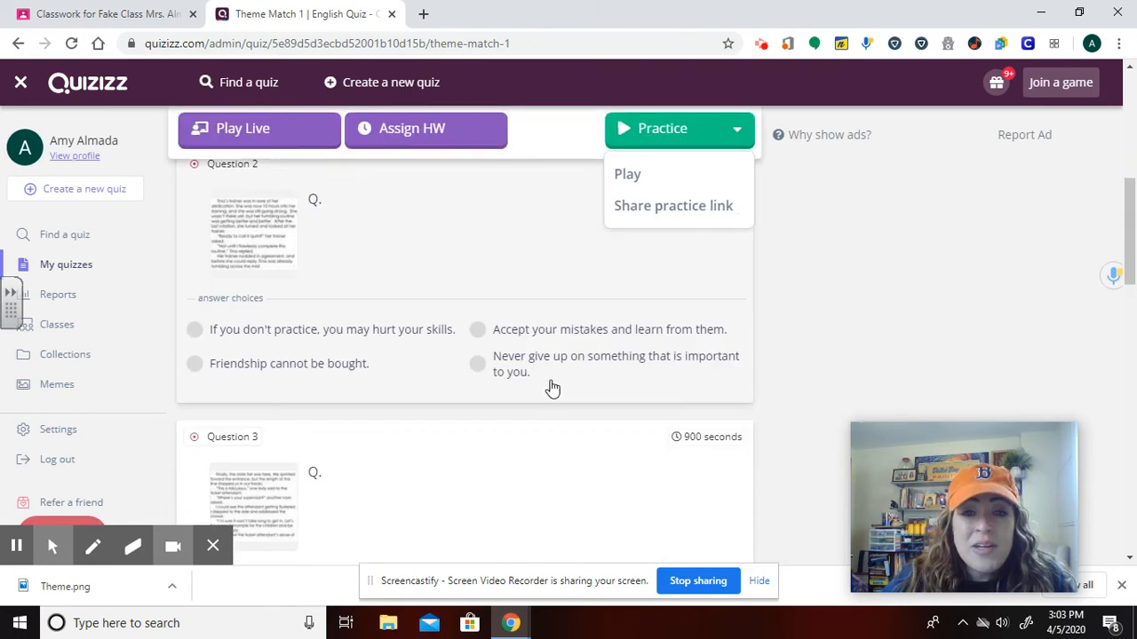
scroll(543, 387, up, 12)
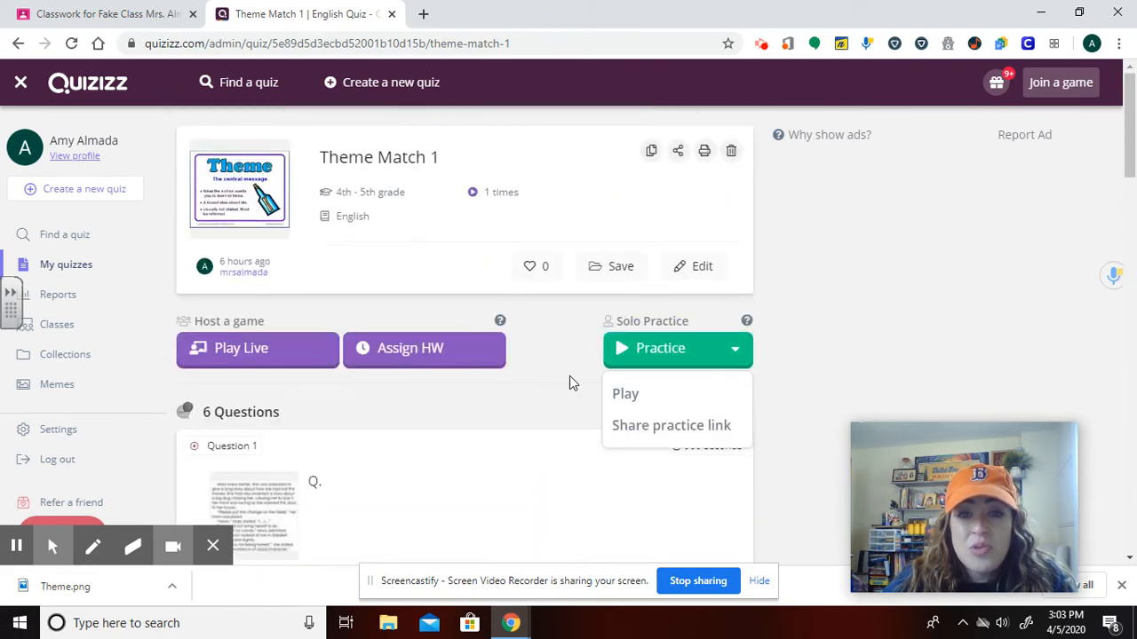
Open the quiz's share practice link dialog and close it again.
click(647, 431)
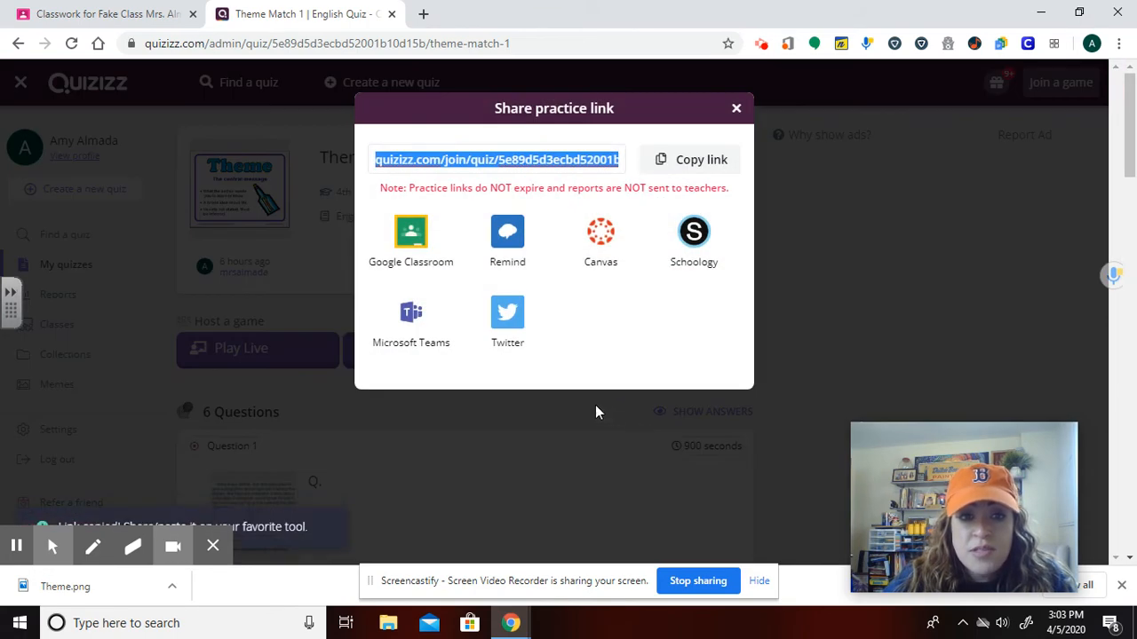
click(735, 109)
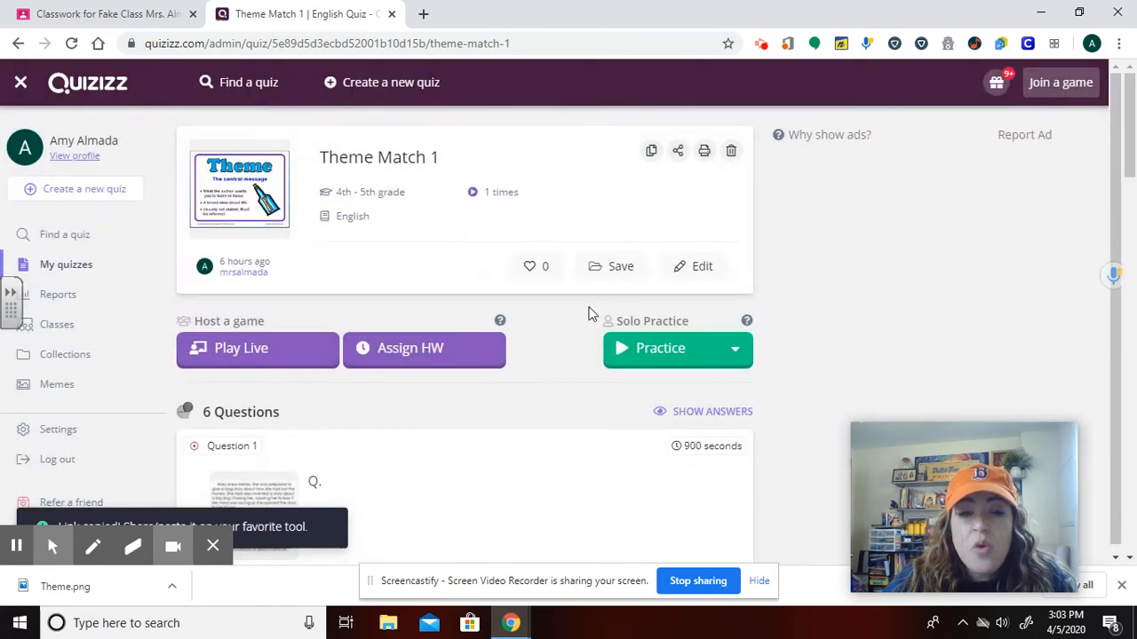
Open the Assign HW settings for Theme Match 1 and open the class assignment dialog, then cancel it.
click(467, 355)
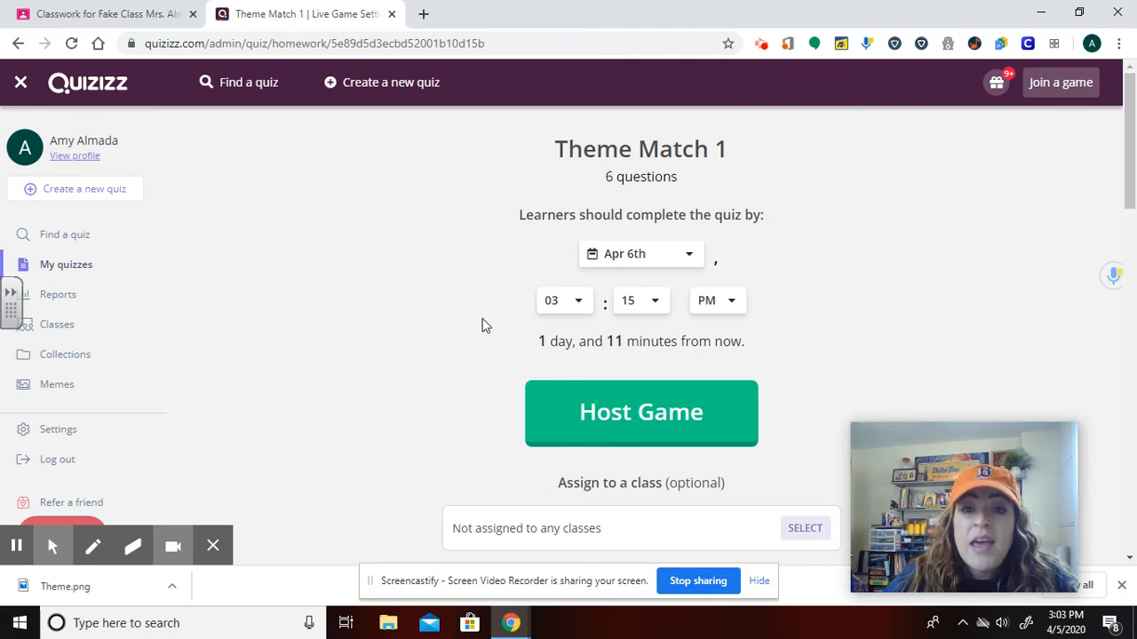
scroll(672, 373, down, 1)
click(655, 451)
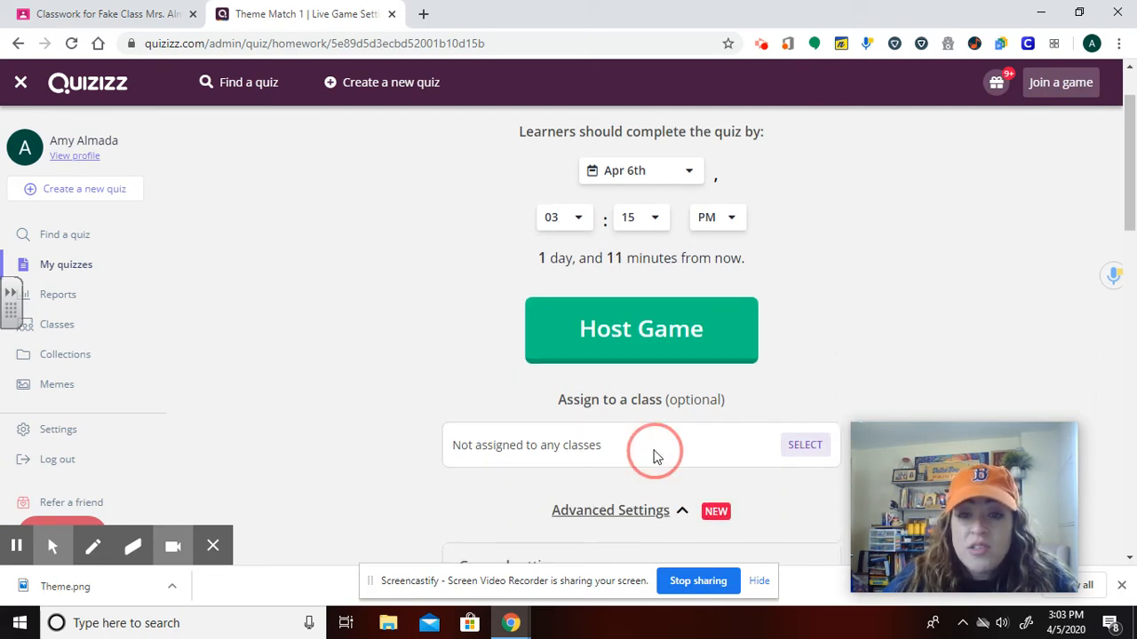
click(799, 450)
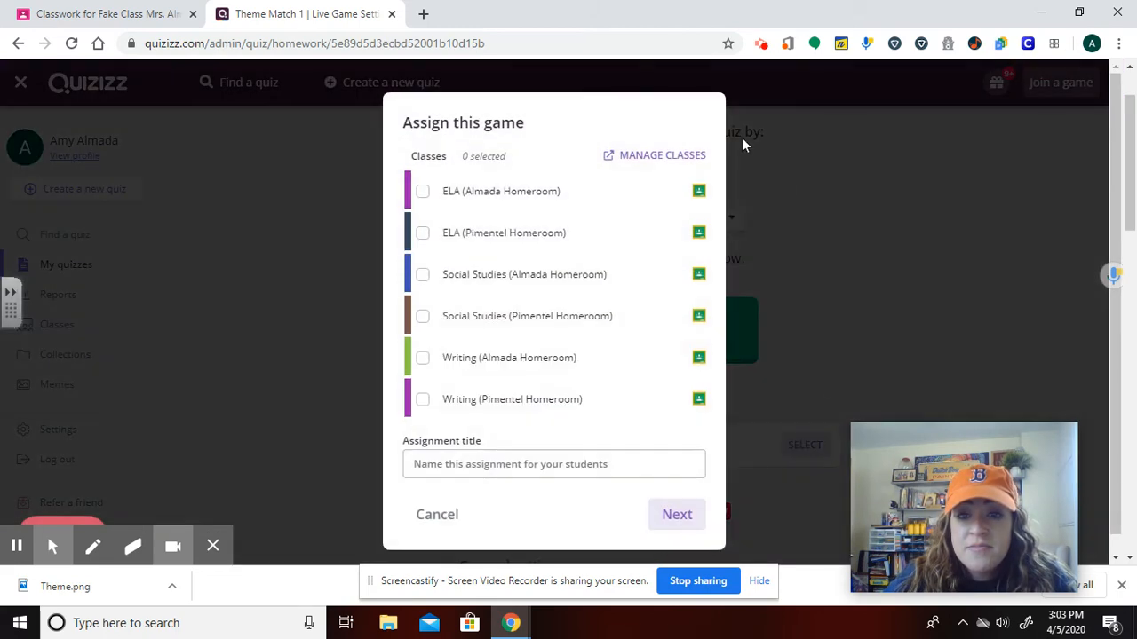
click(440, 515)
Review the homework's student attempts option and the general and gameplay settings.
scroll(850, 361, down, 5)
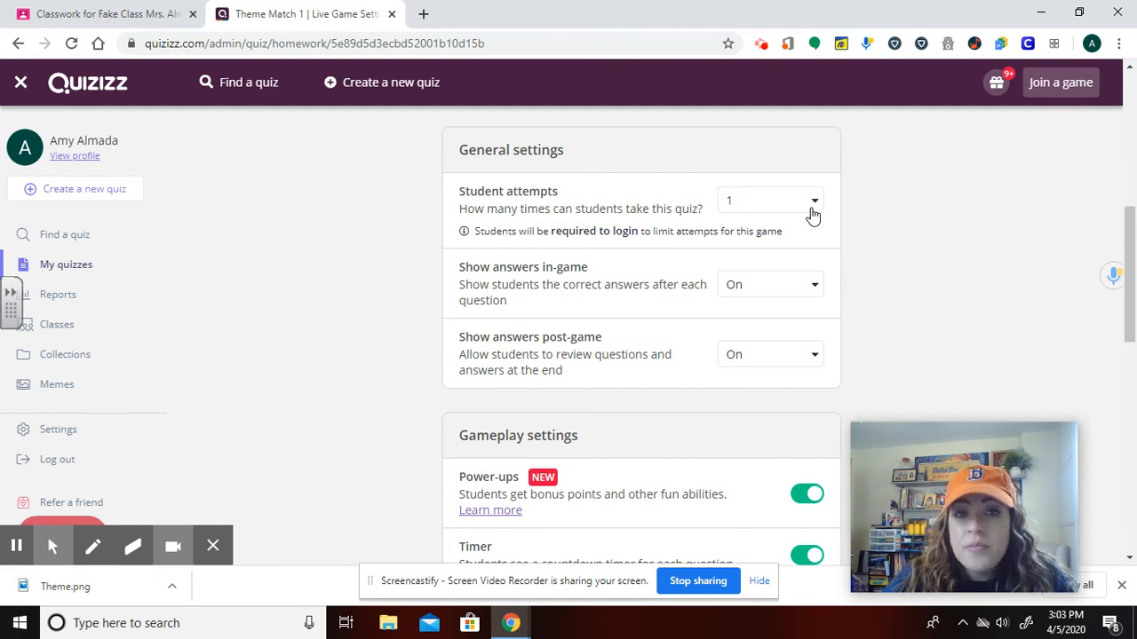
click(803, 214)
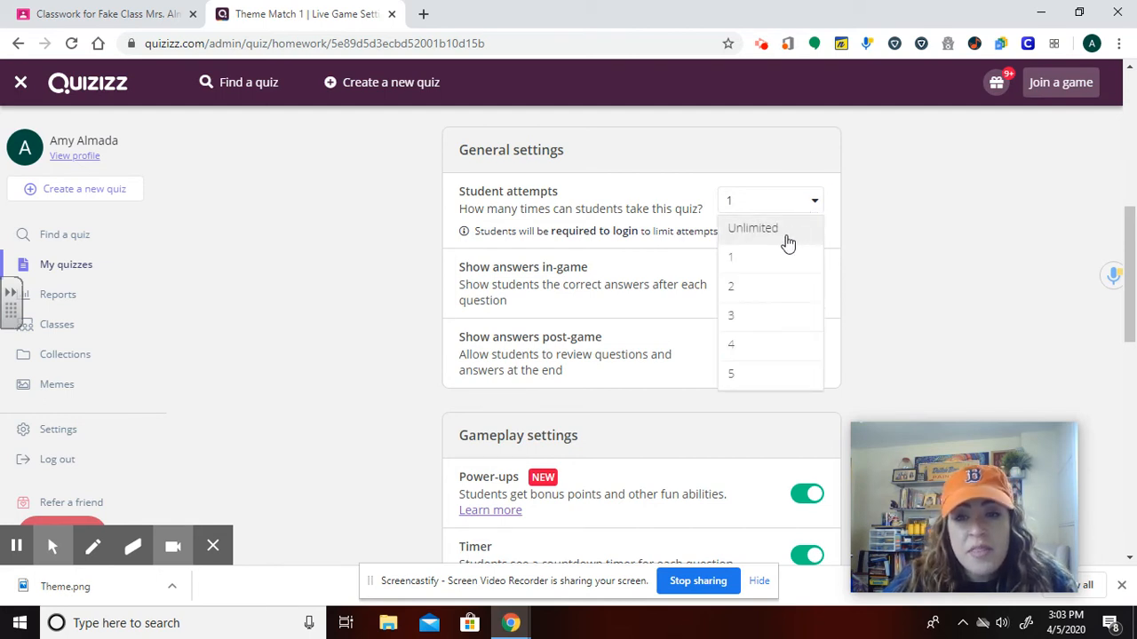
click(915, 223)
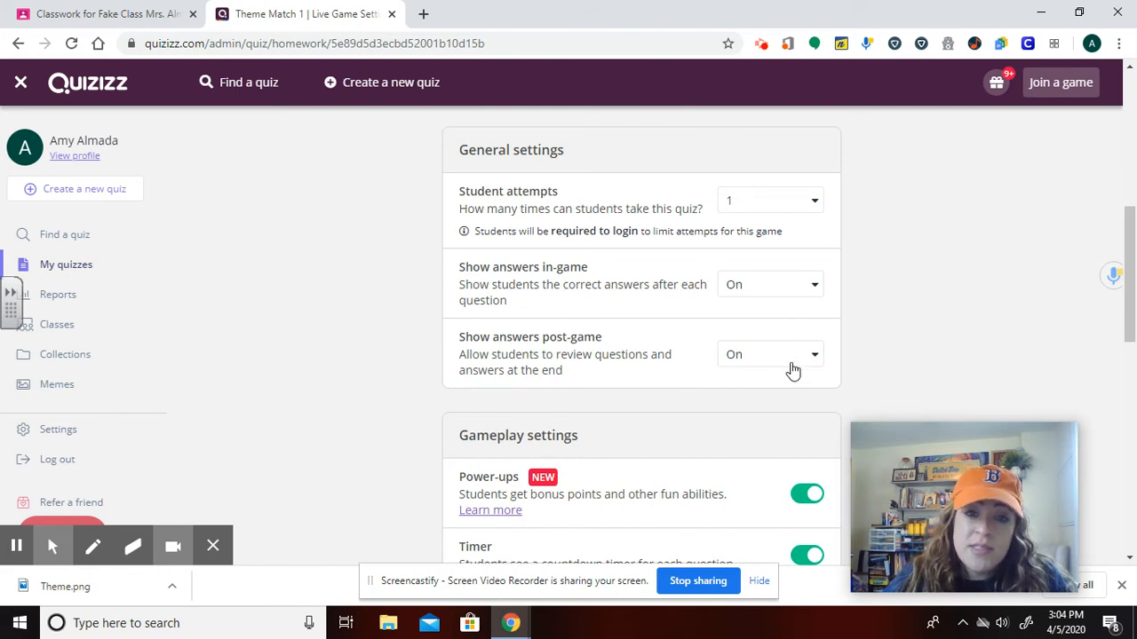
scroll(791, 370, down, 2)
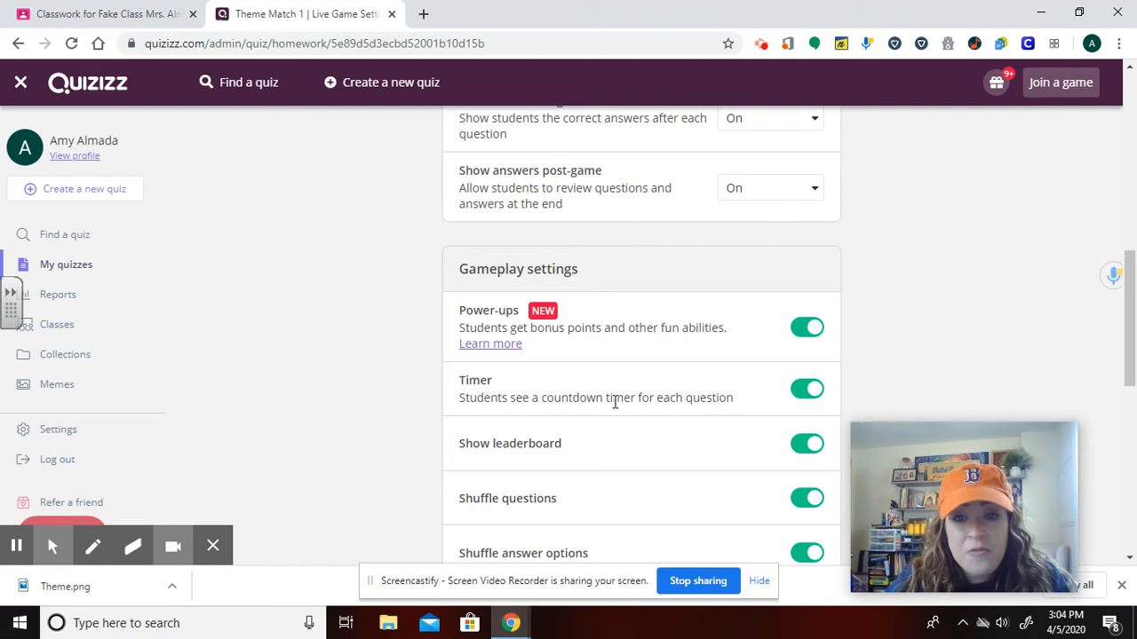
scroll(633, 391, down, 1)
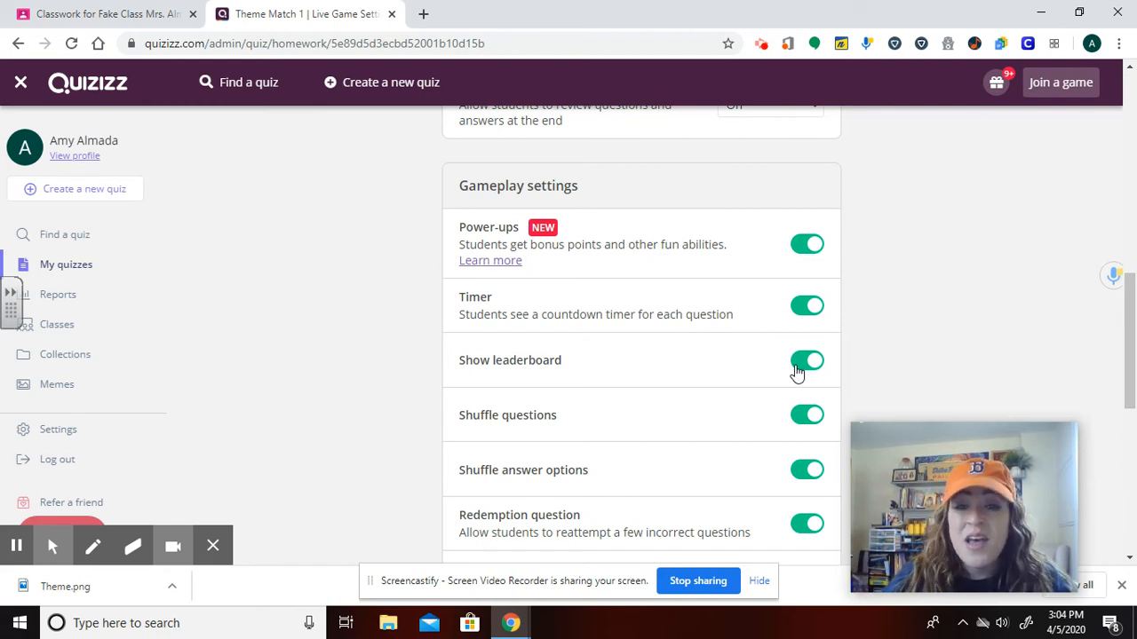
scroll(799, 369, down, 1)
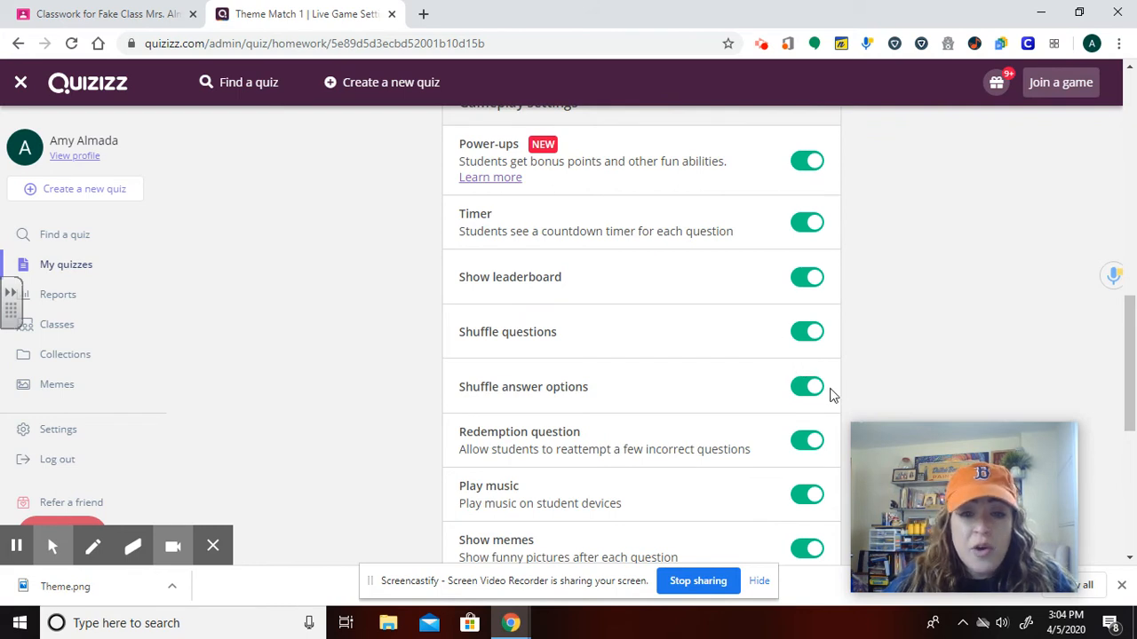
scroll(793, 418, down, 2)
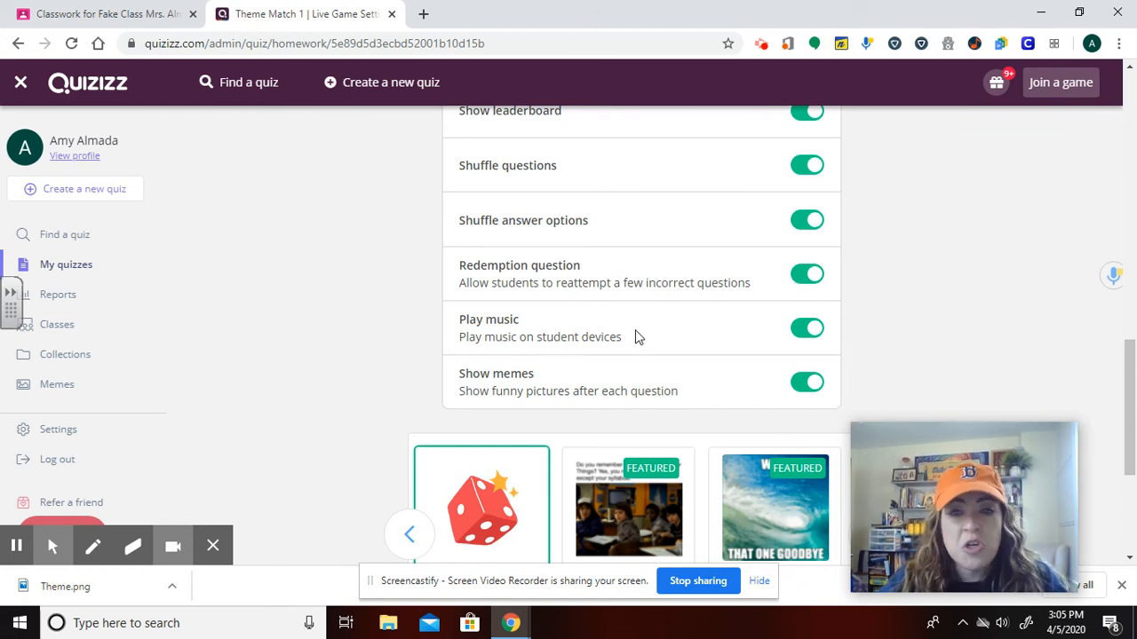
scroll(708, 376, down, 1)
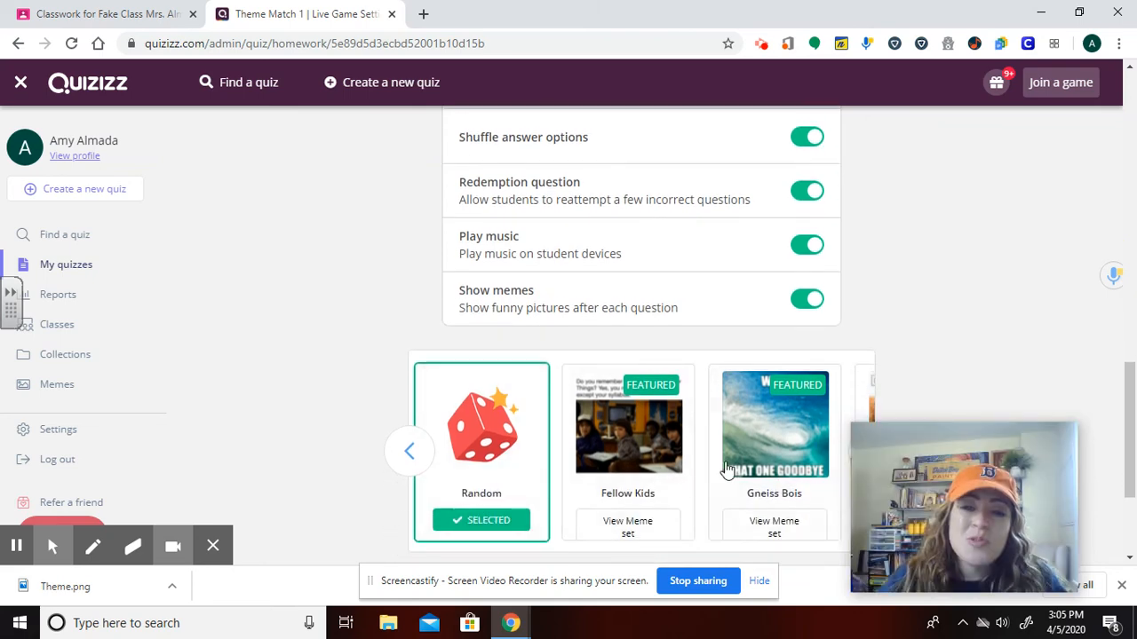
scroll(609, 402, down, 1)
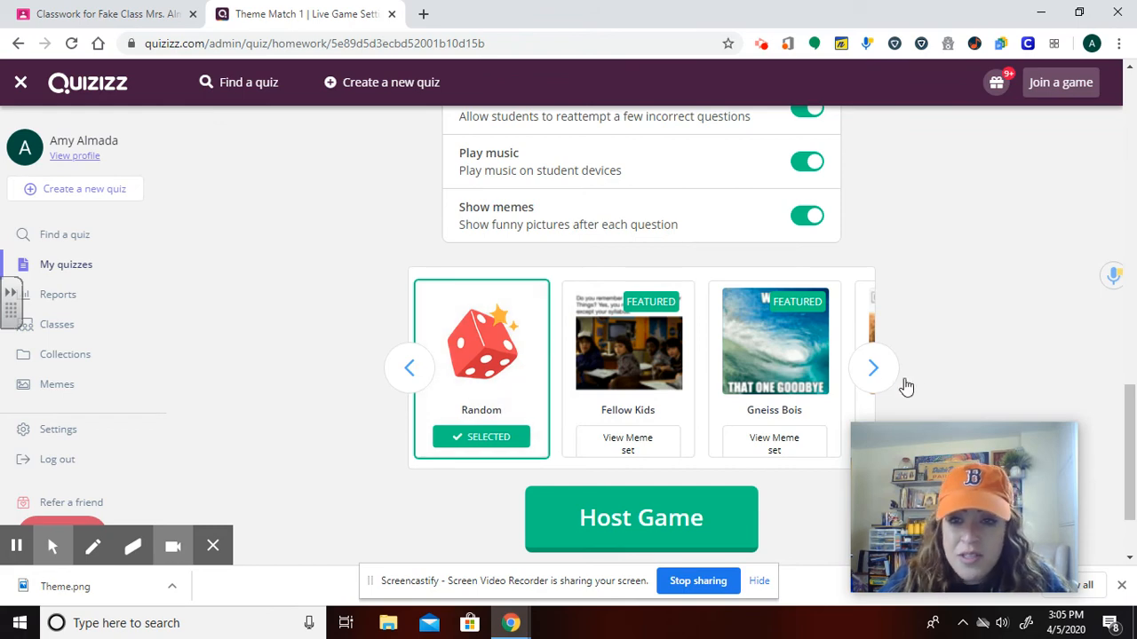
Browse the meme sets carousel and return to the top of the homework settings page.
click(874, 370)
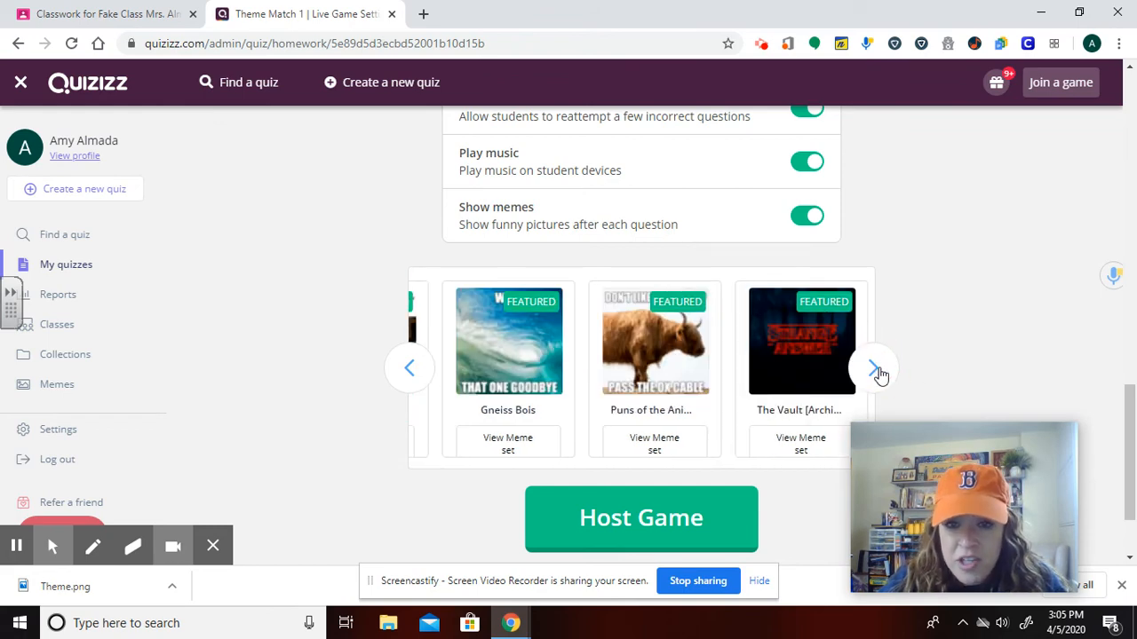
click(409, 367)
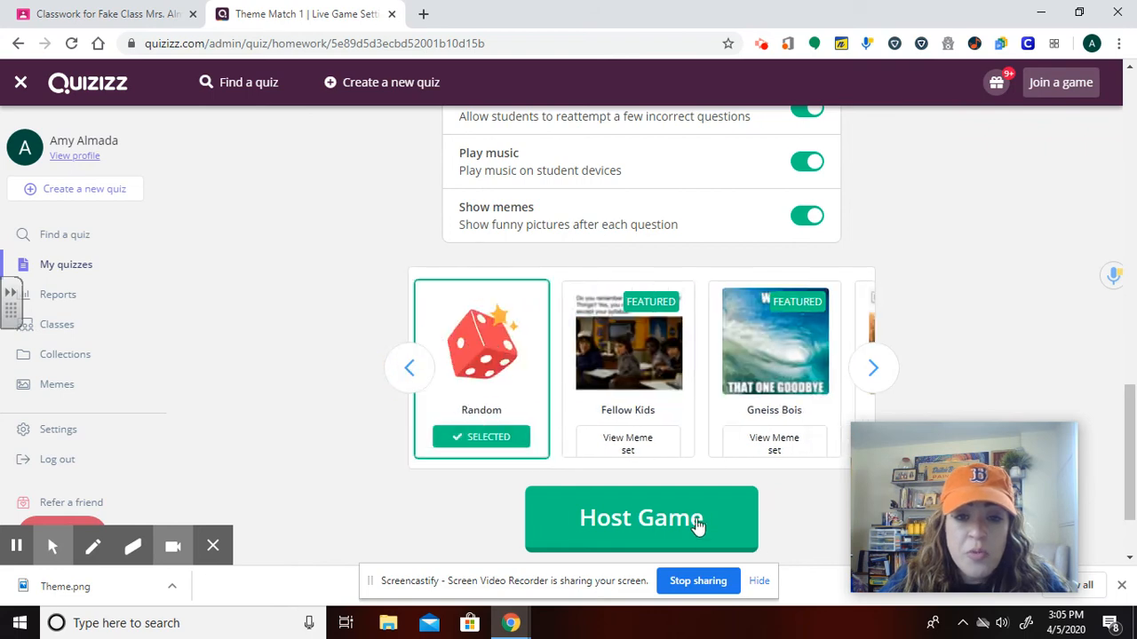
scroll(533, 381, down, 1)
scroll(608, 354, up, 5)
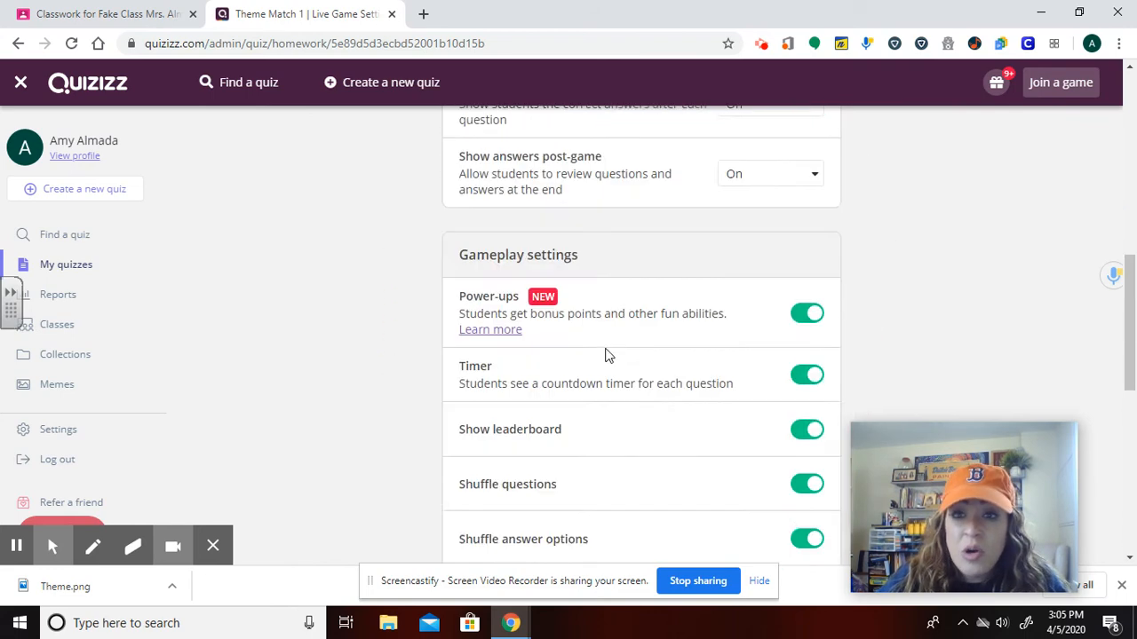
scroll(607, 354, up, 5)
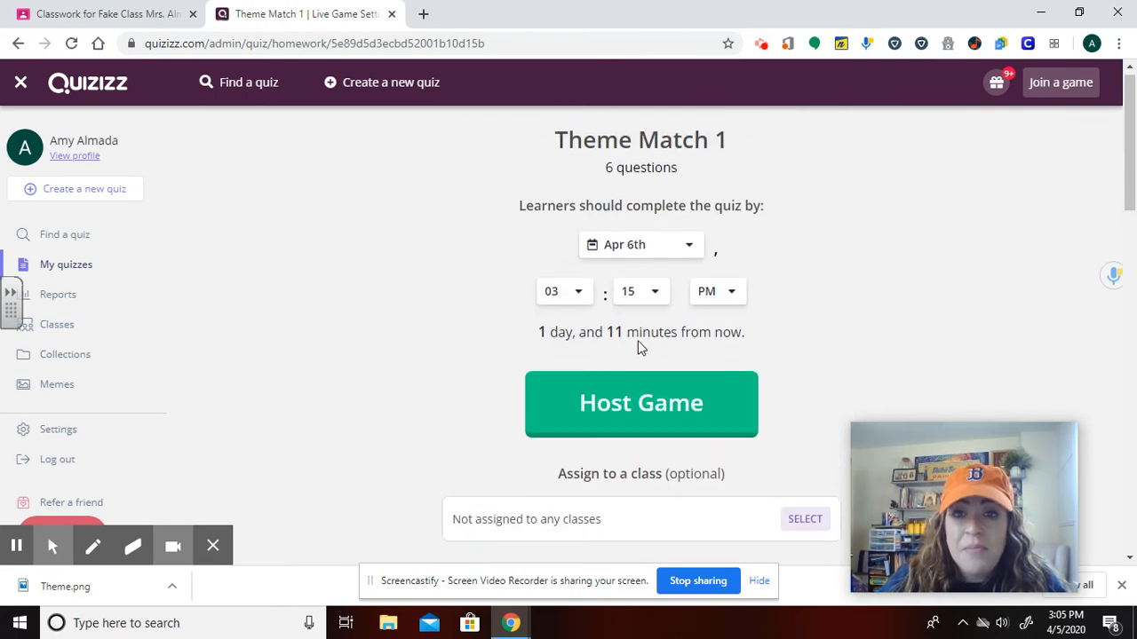
Go back to My quizzes and open the Theme Match 1 quiz.
click(27, 88)
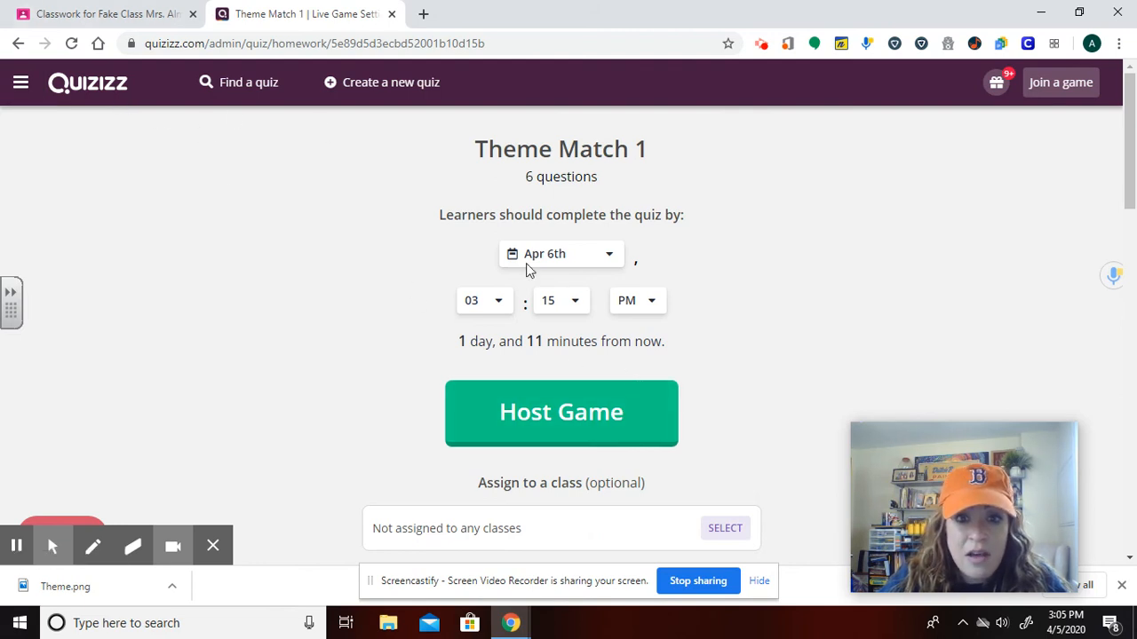
click(21, 82)
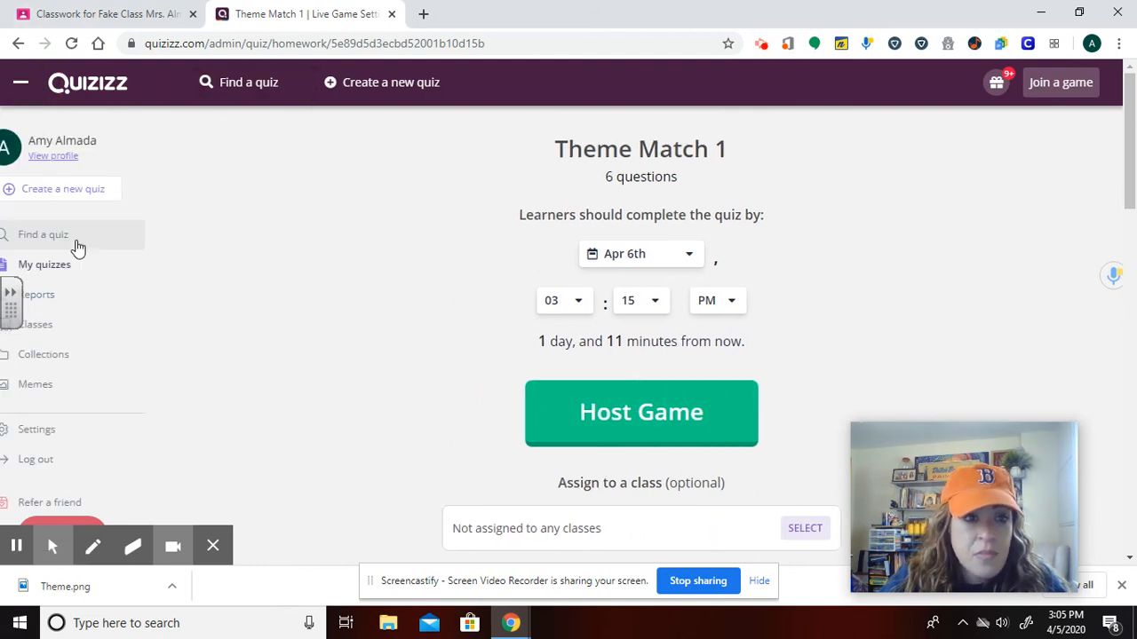
click(76, 265)
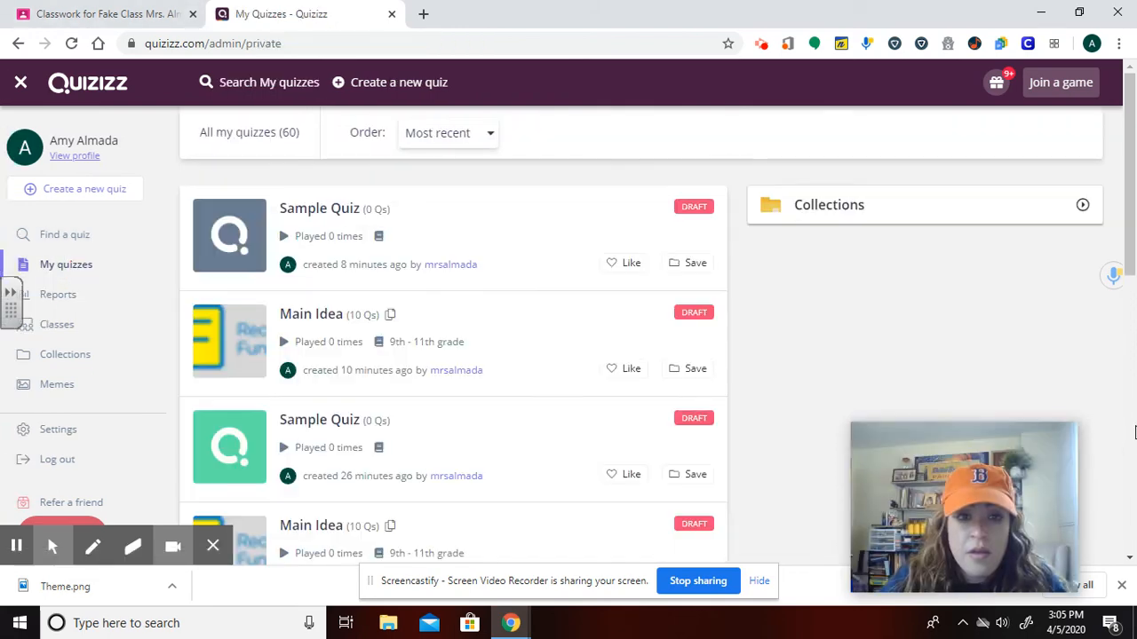
scroll(563, 533, down, 3)
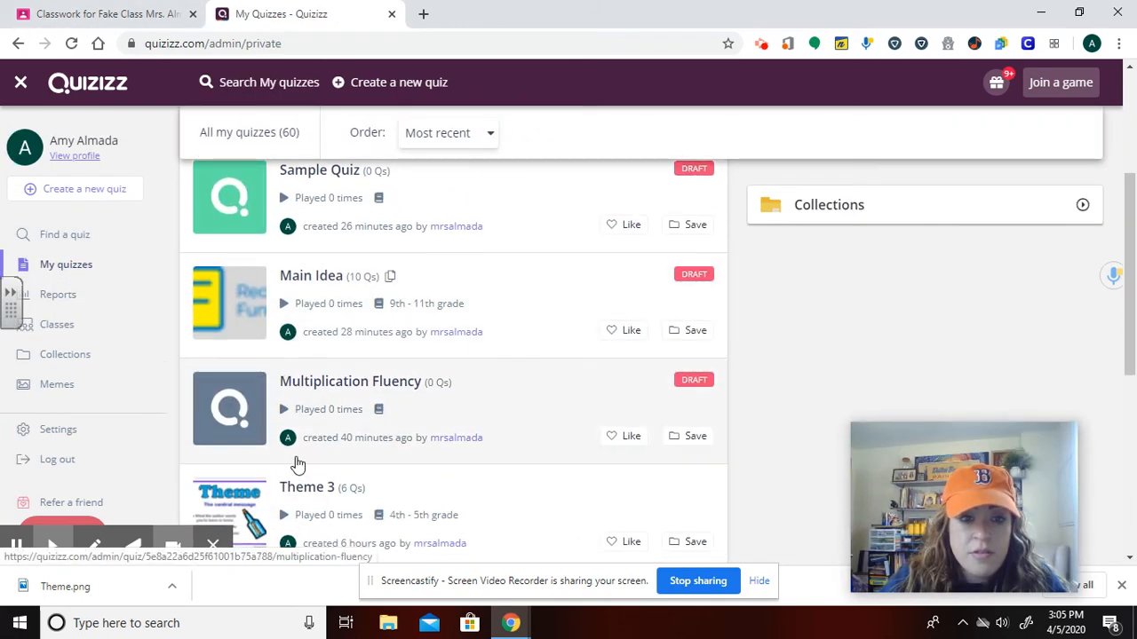
scroll(297, 464, down, 1)
scroll(244, 479, down, 2)
click(241, 476)
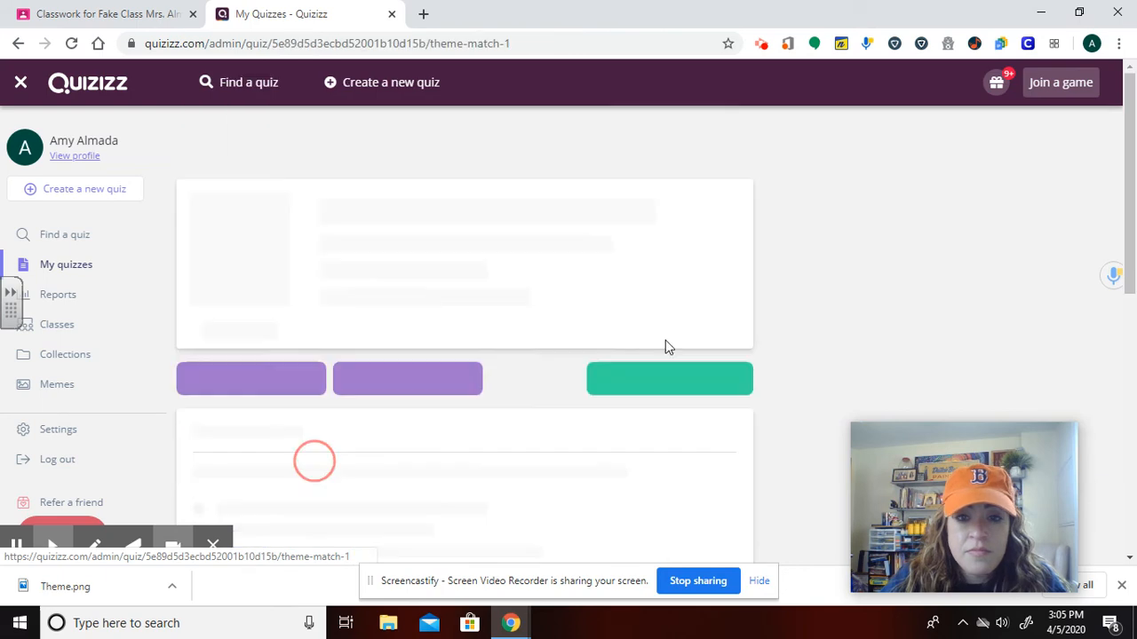
Copy the quiz's practice link and open it in a new browser tab.
click(675, 349)
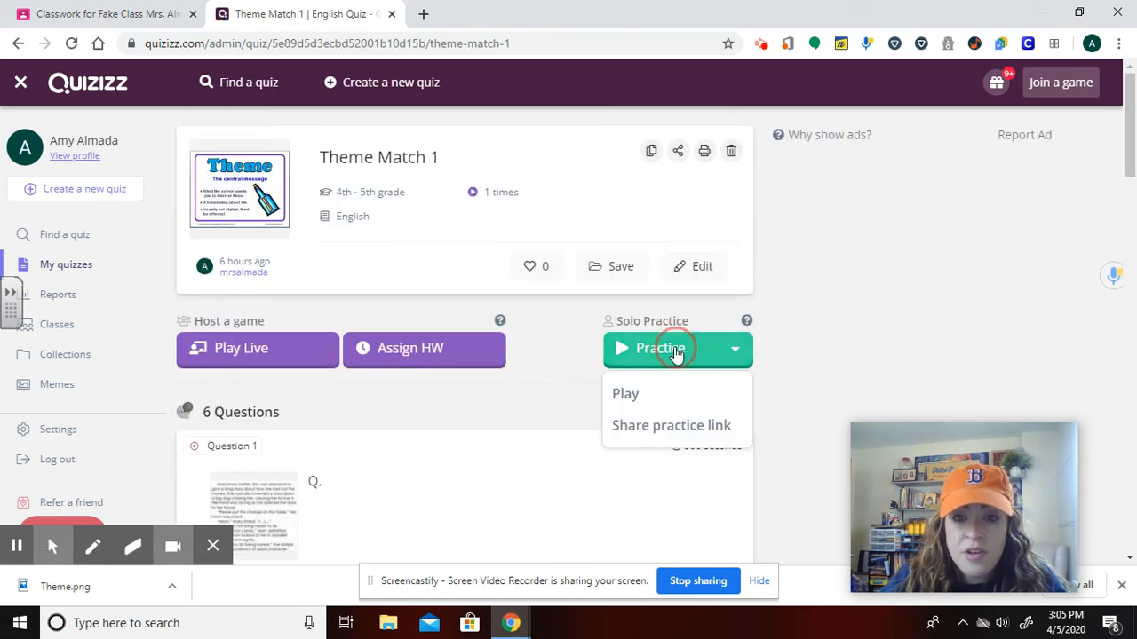
click(649, 428)
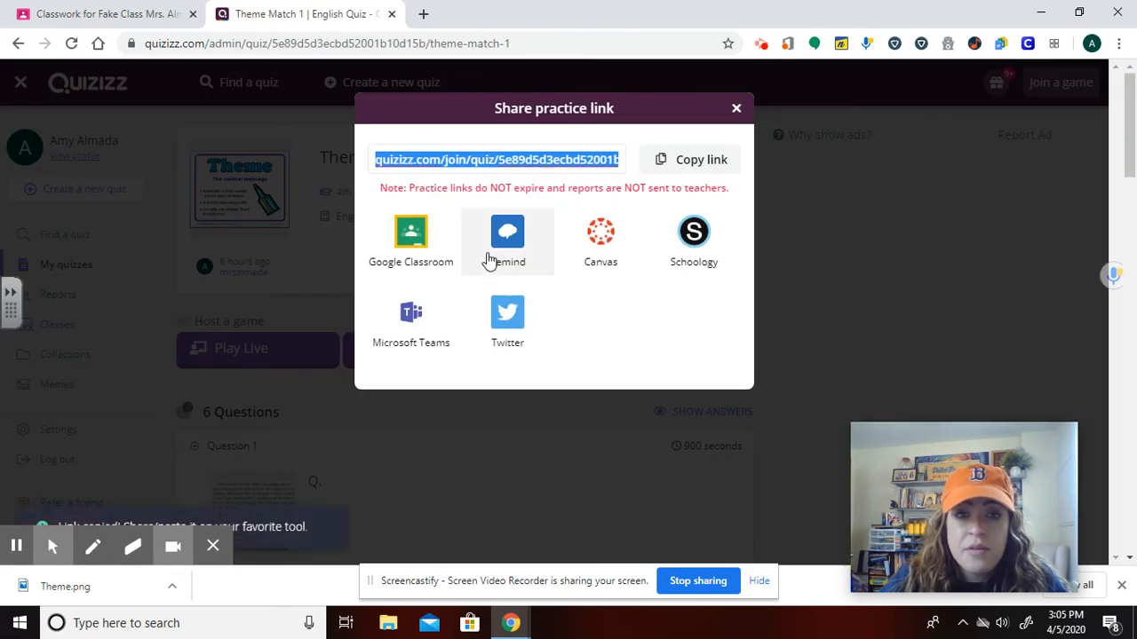
click(657, 159)
click(422, 14)
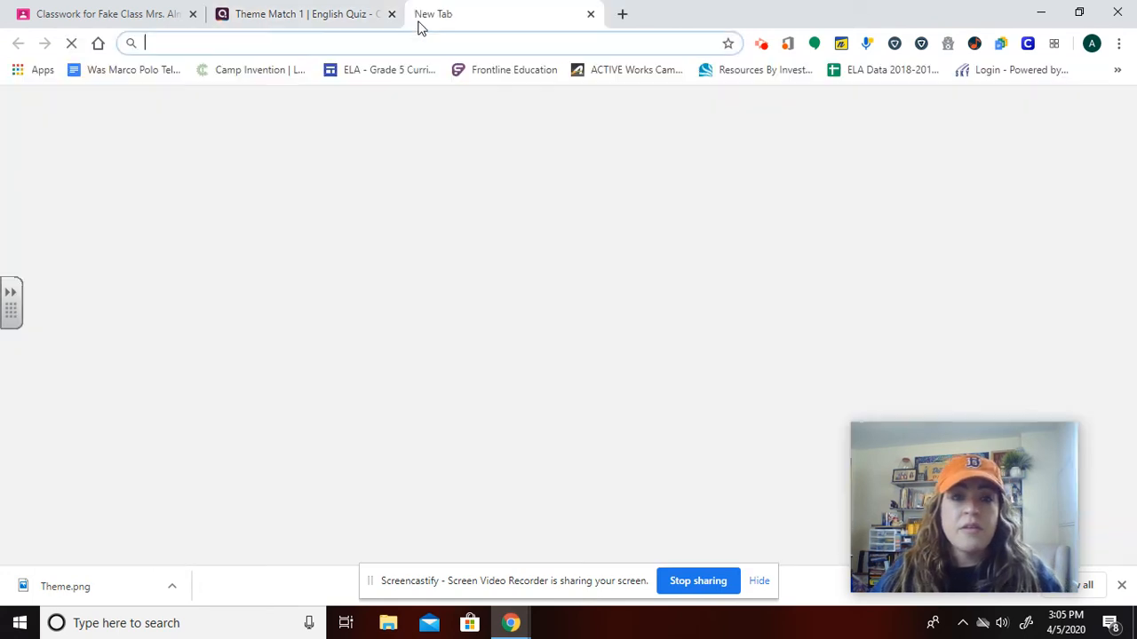
key(ctrl+v)
key(Return)
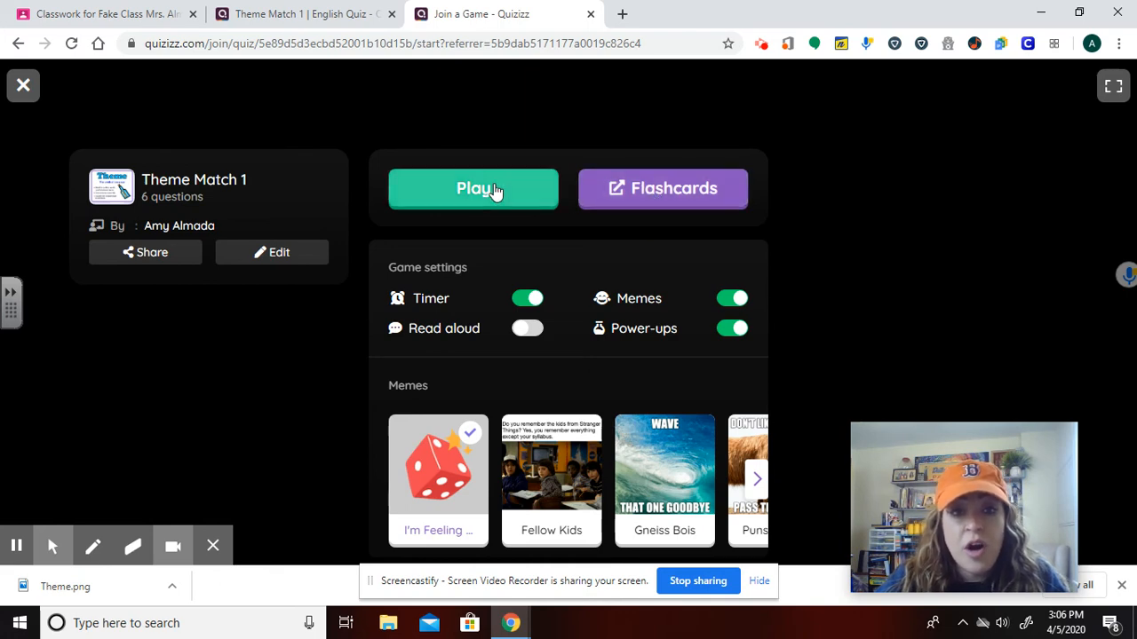
Turn on Read aloud and start playing the practice game.
click(530, 330)
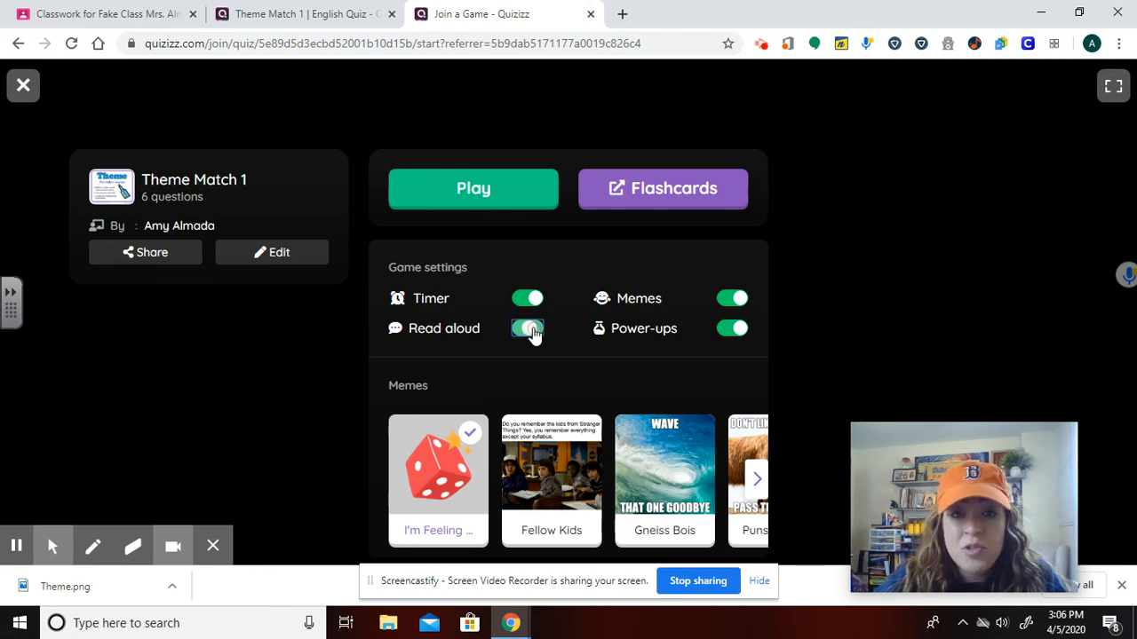
click(487, 194)
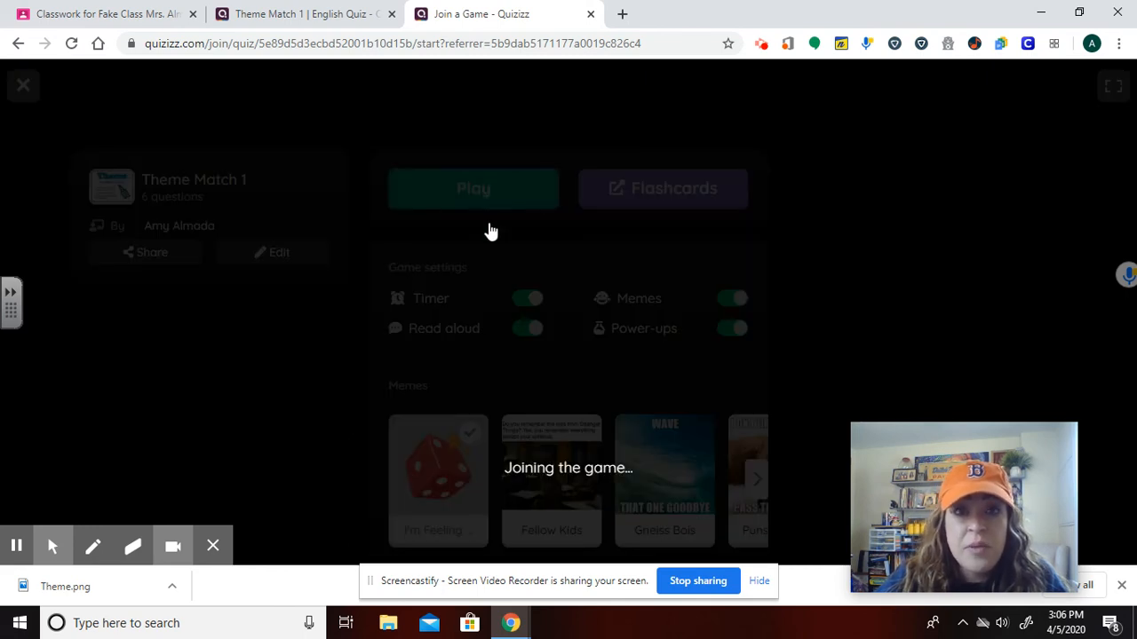